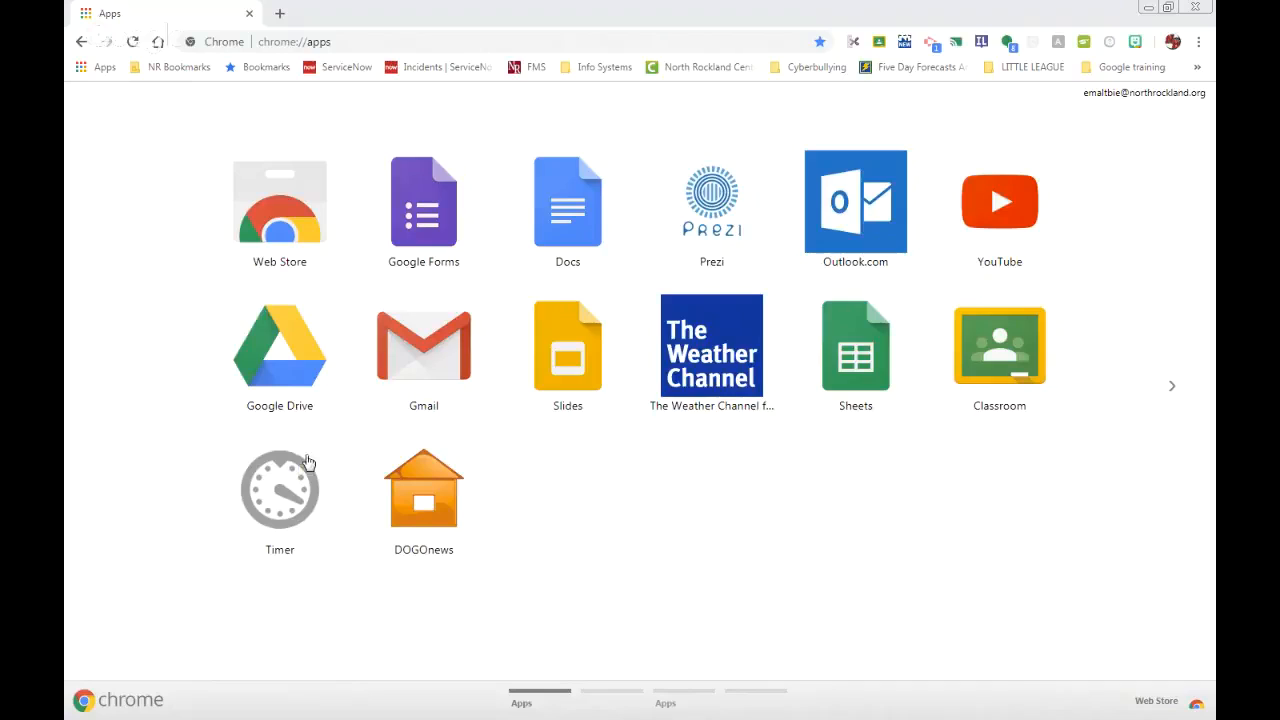
- Open Google Classroom from the Chrome apps page and look through the list of classes
click(999, 355)
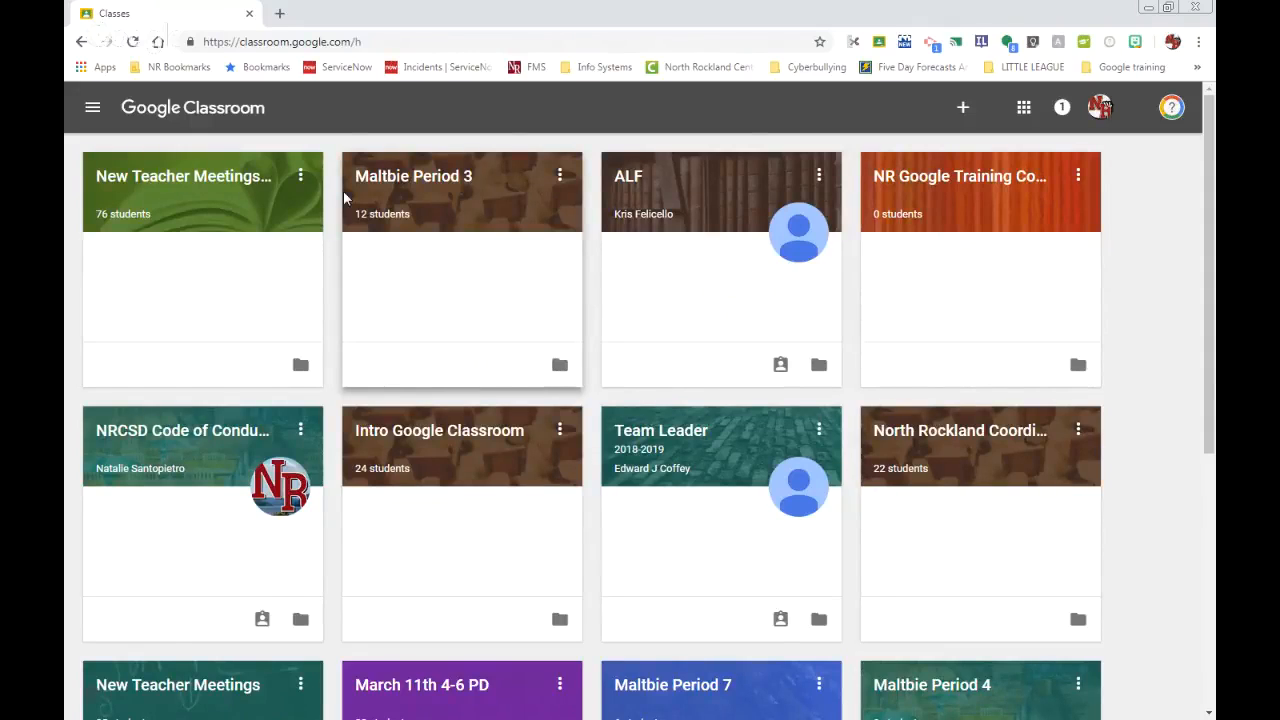
scroll(343, 199, down, 1)
scroll(343, 199, down, 3)
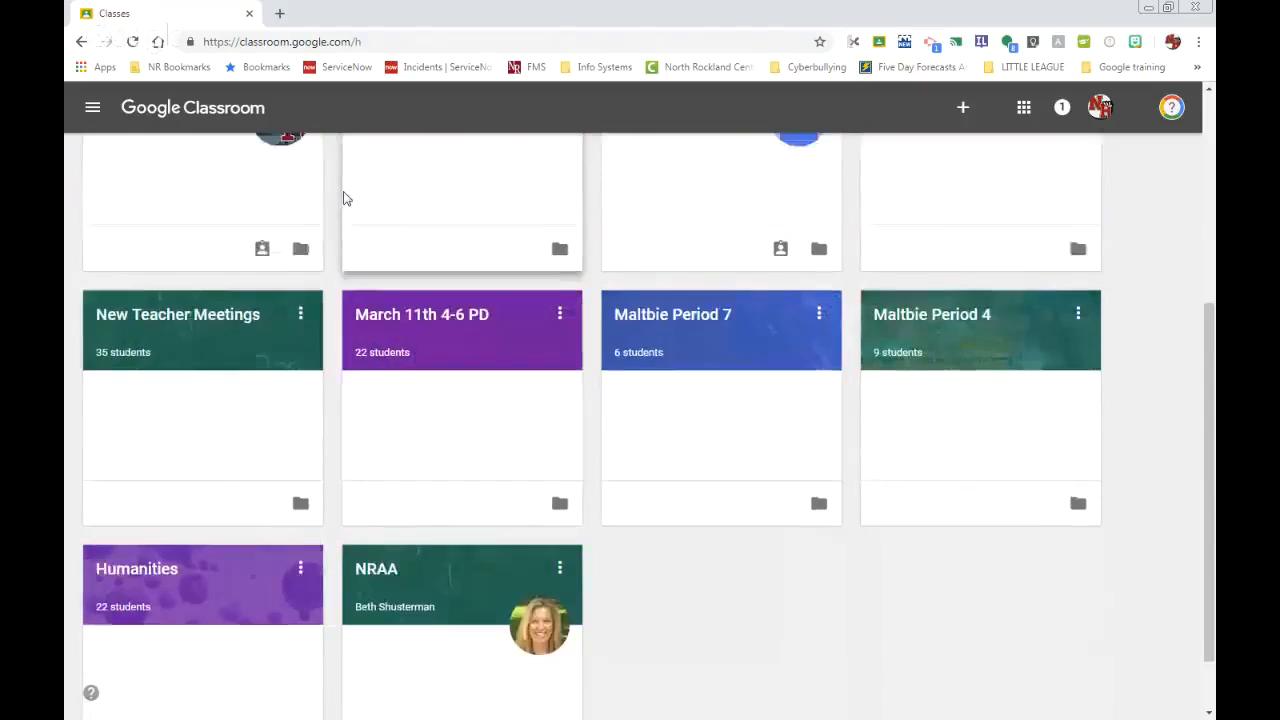
scroll(343, 199, up, 4)
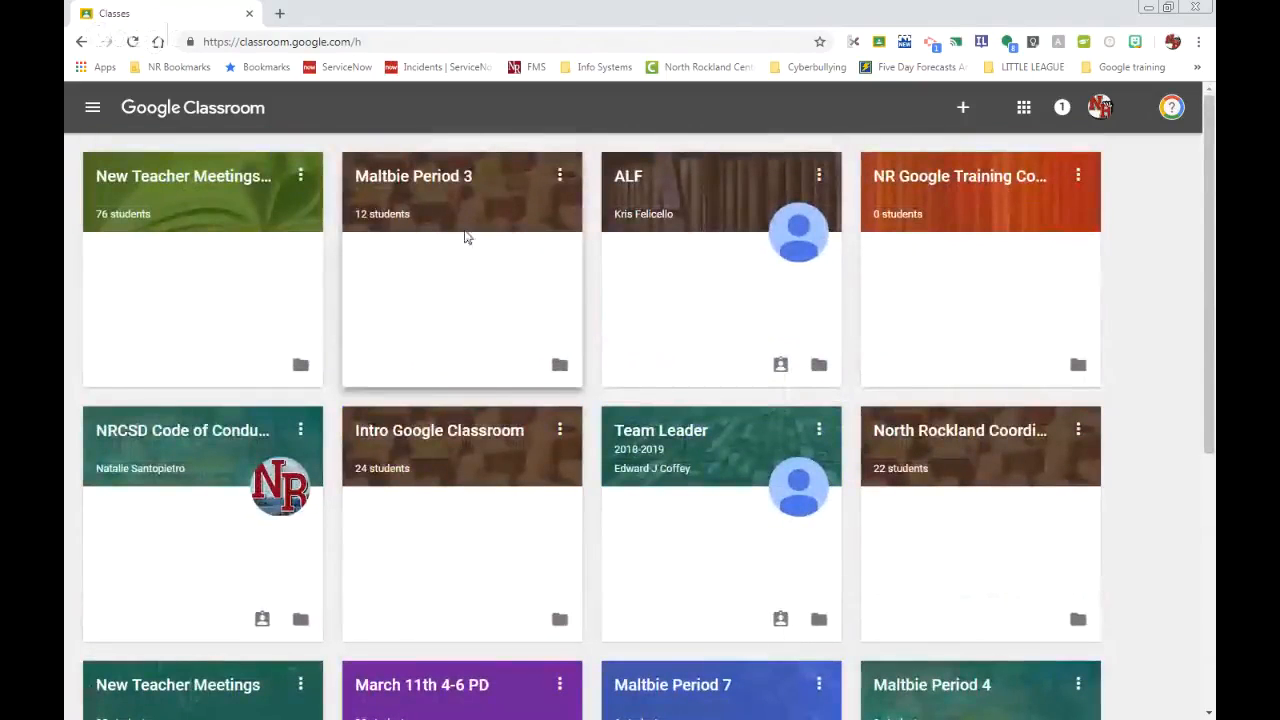
- View the blank form for creating a class without submitting it, and check the option for joining a class
click(964, 110)
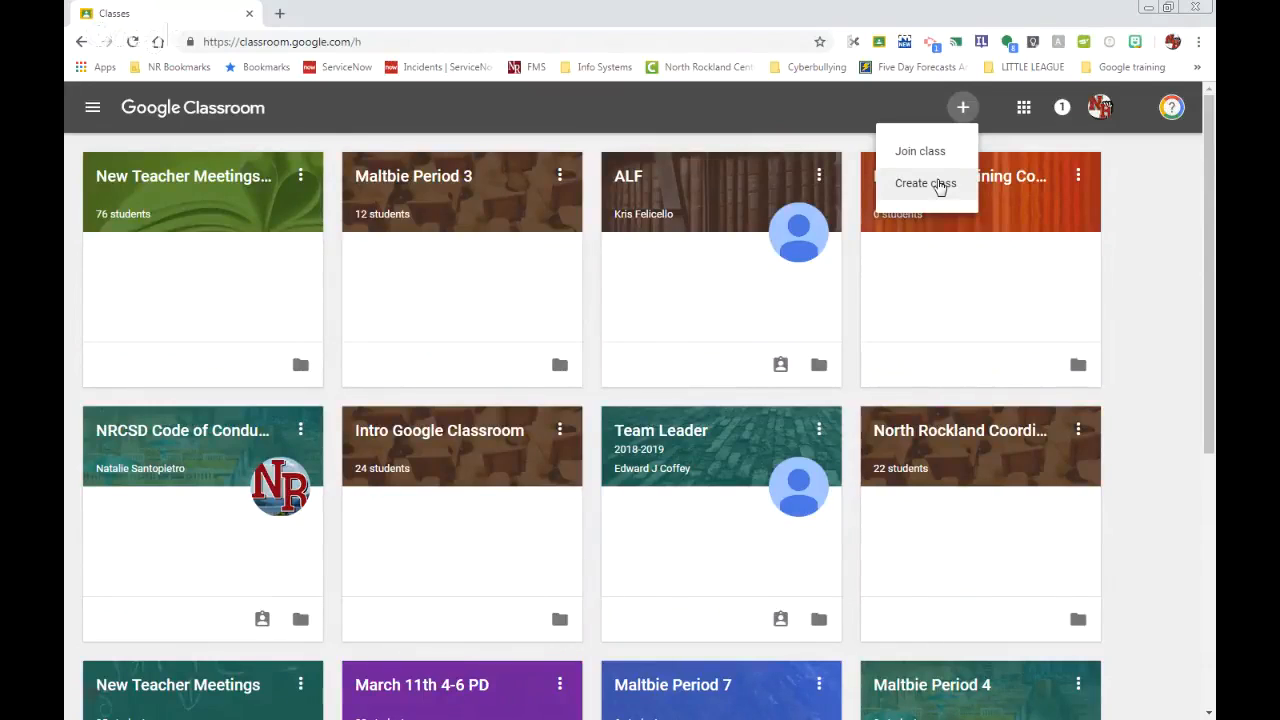
click(940, 188)
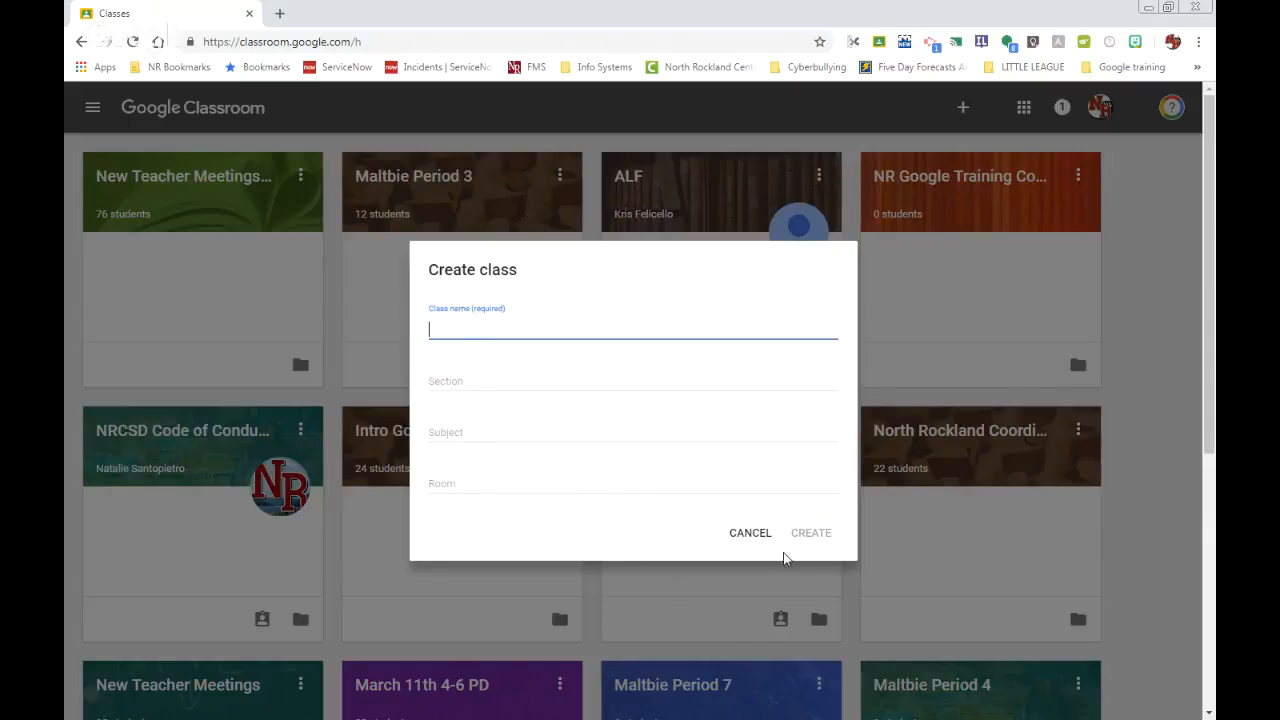
click(755, 533)
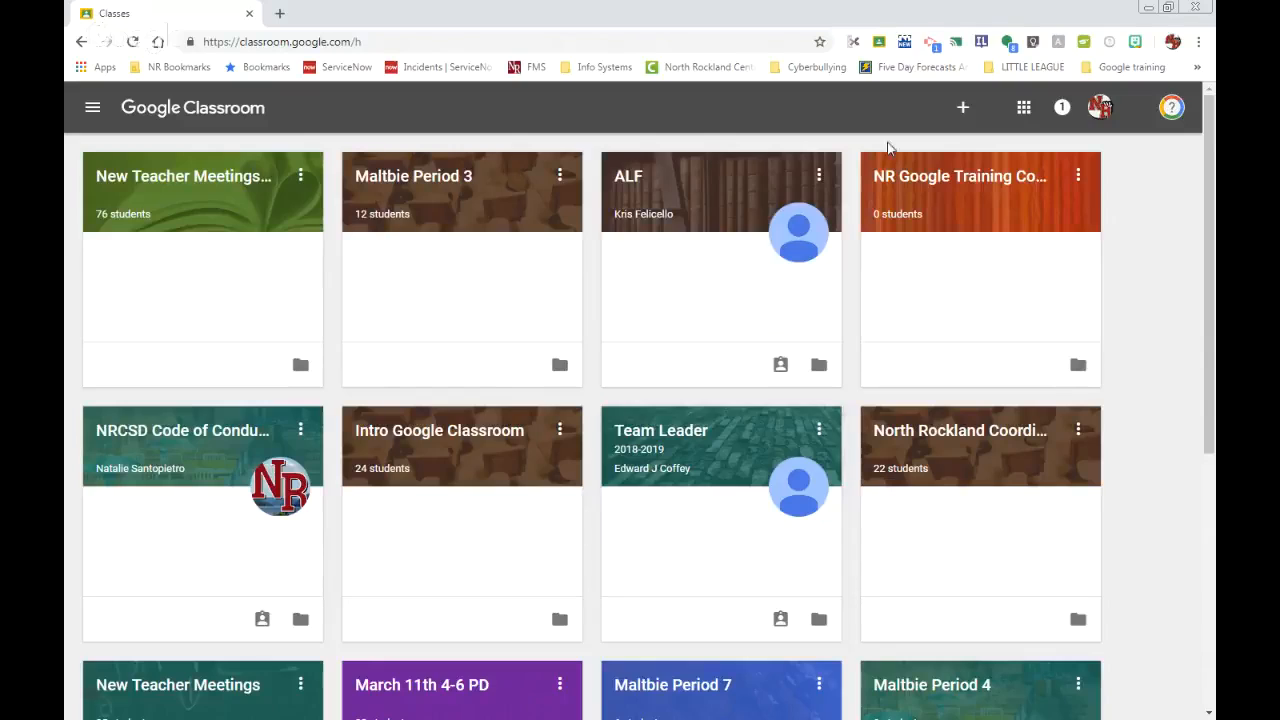
click(962, 110)
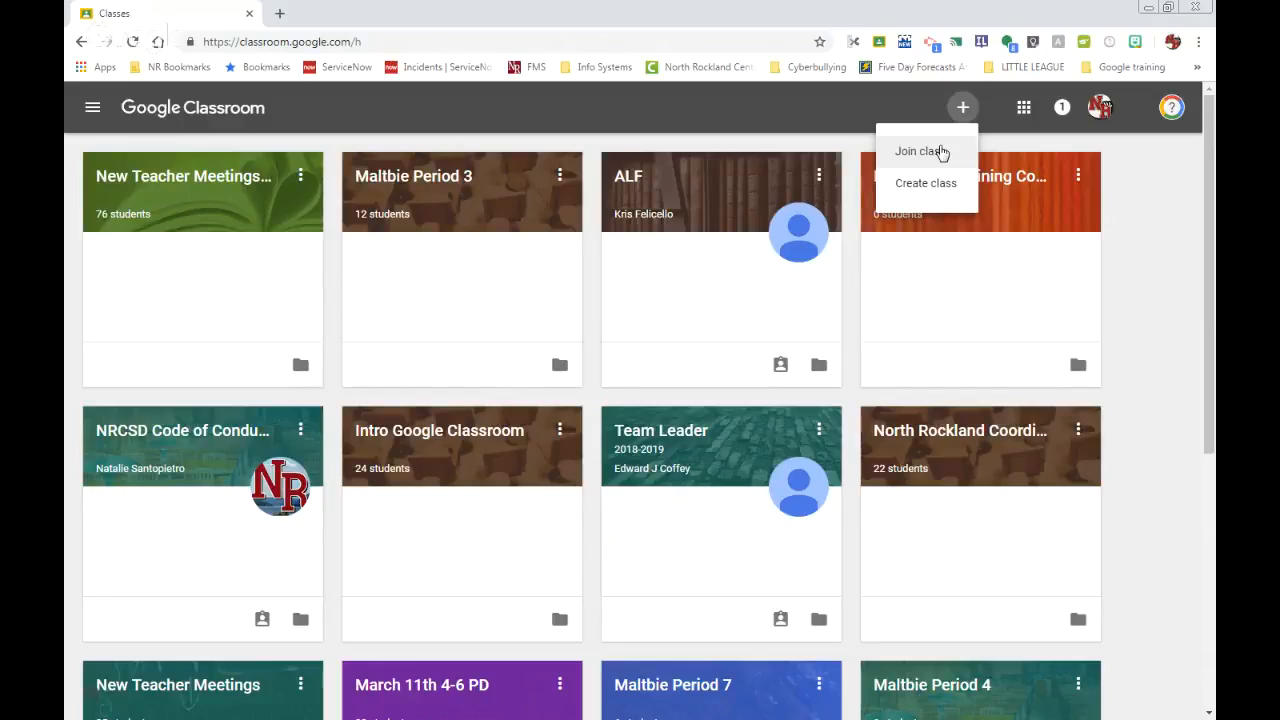
click(820, 131)
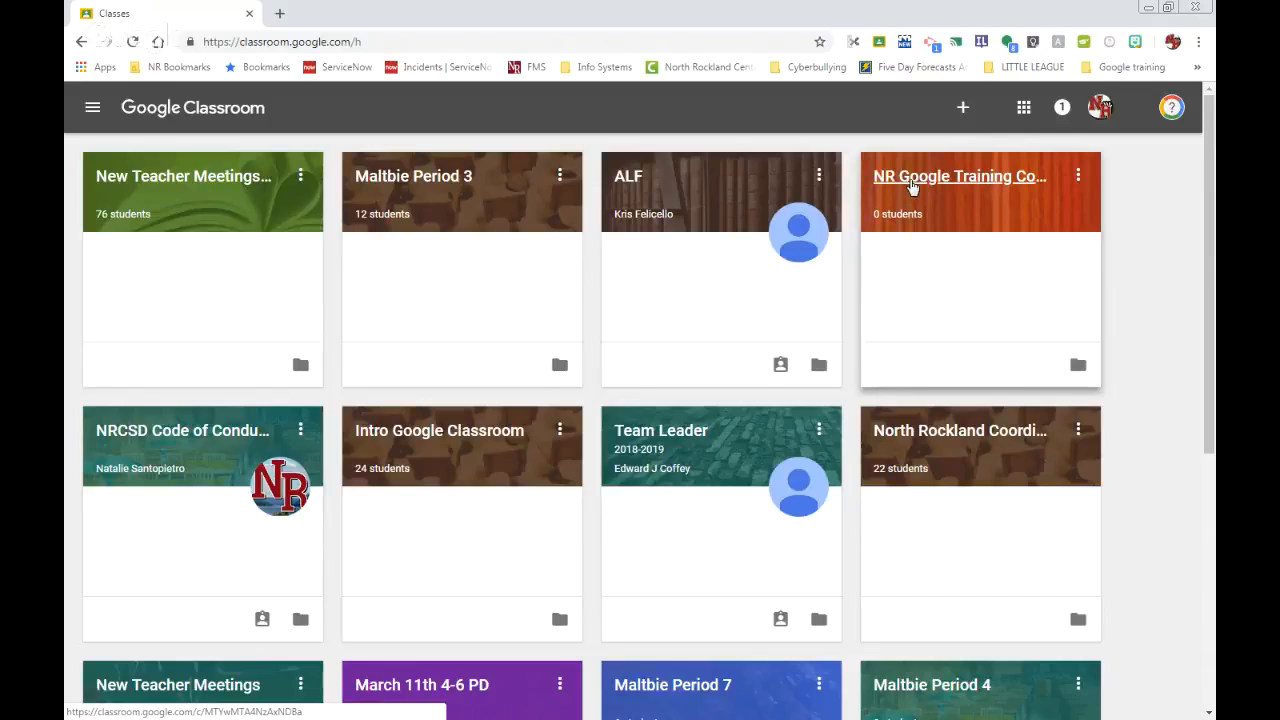
- Open the NR Google Training Course class and view the options available for the Bob Ross assignment post
click(911, 185)
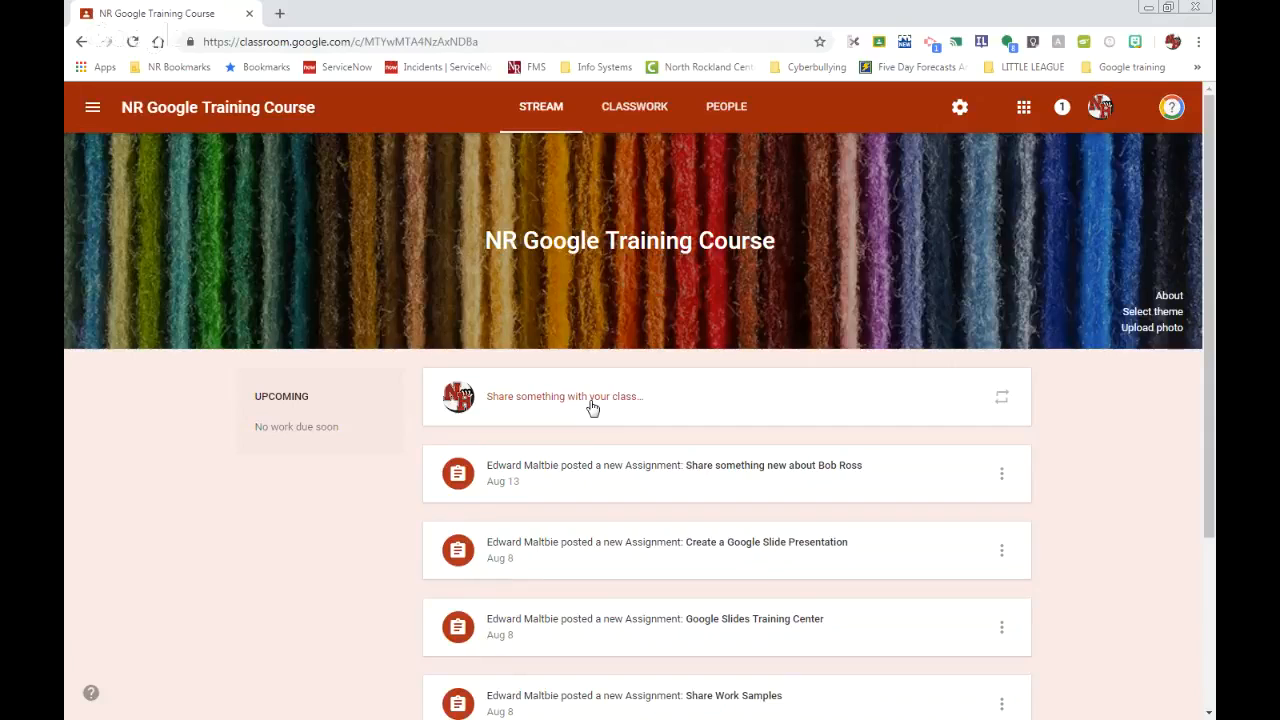
click(1002, 476)
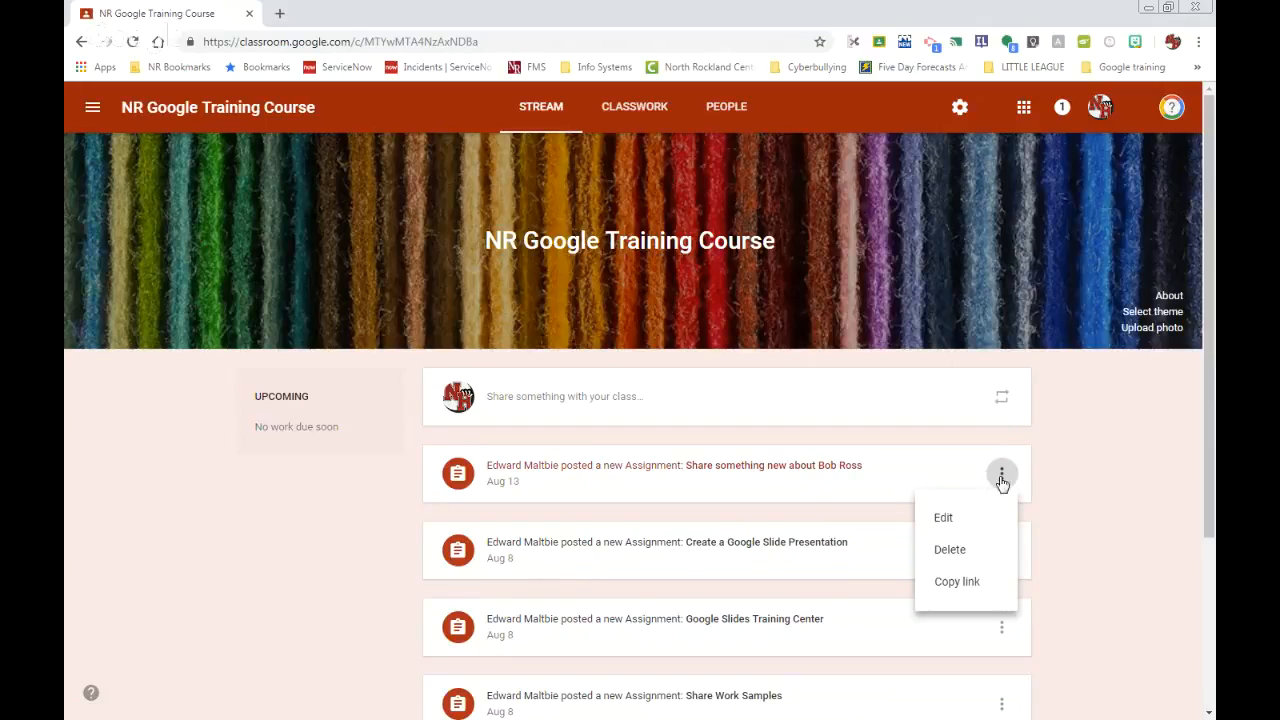
click(1051, 471)
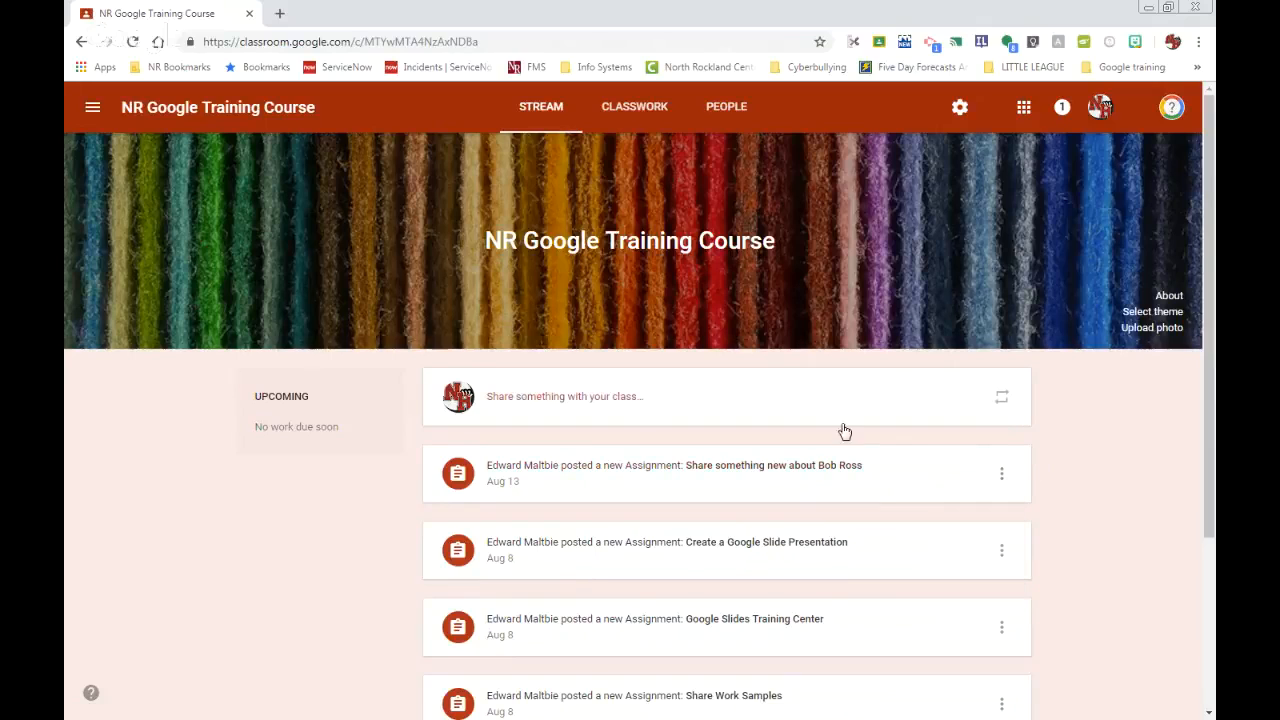
- Start a new stream post and examine which classes and students it can be shared with
click(617, 400)
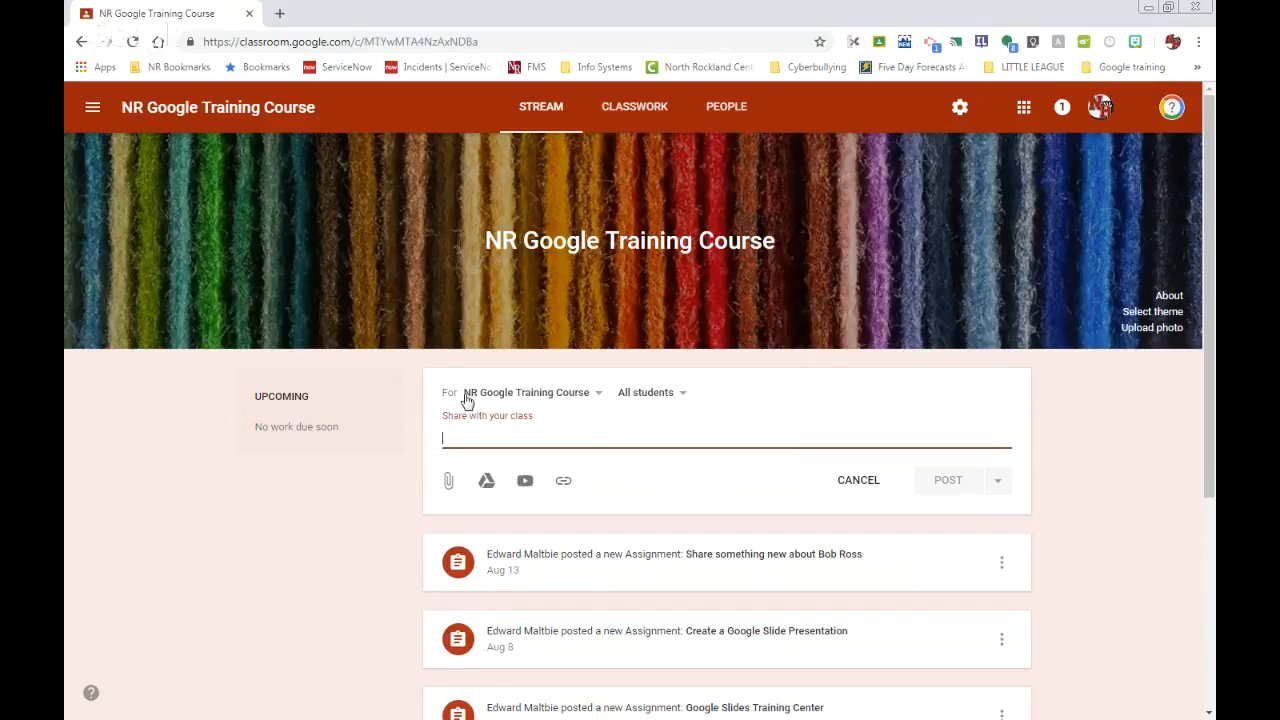
click(597, 398)
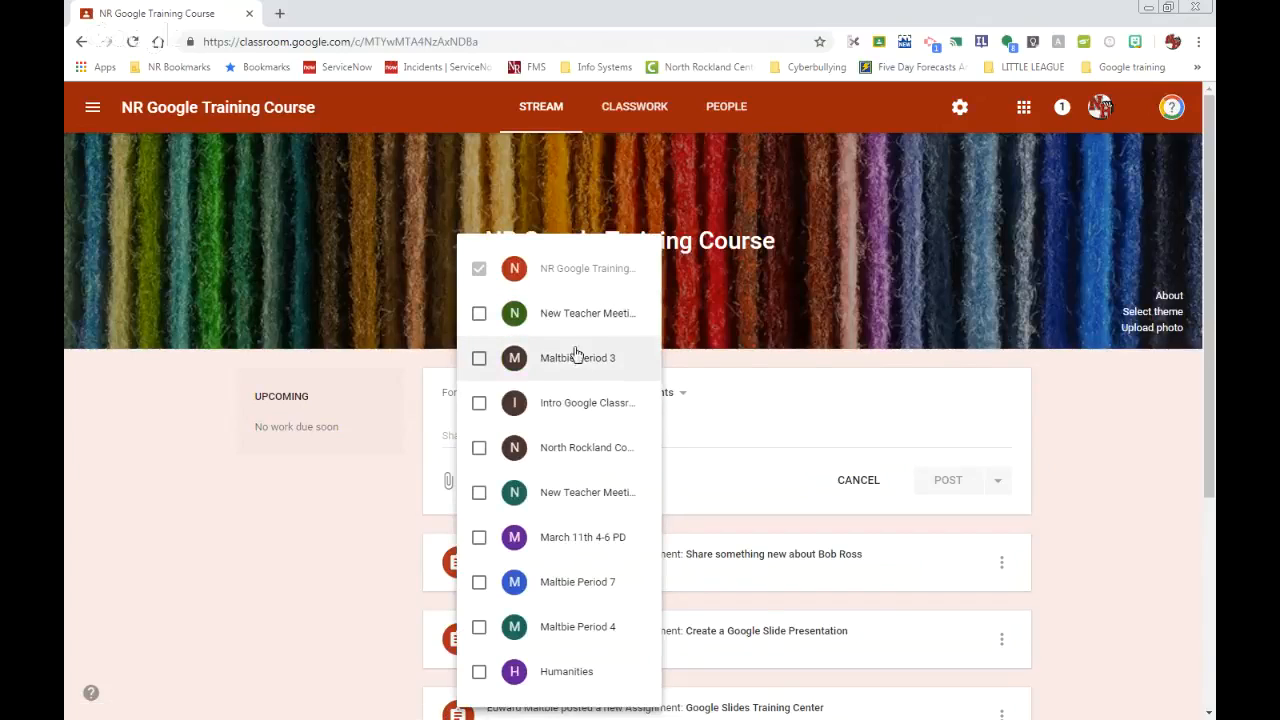
click(744, 371)
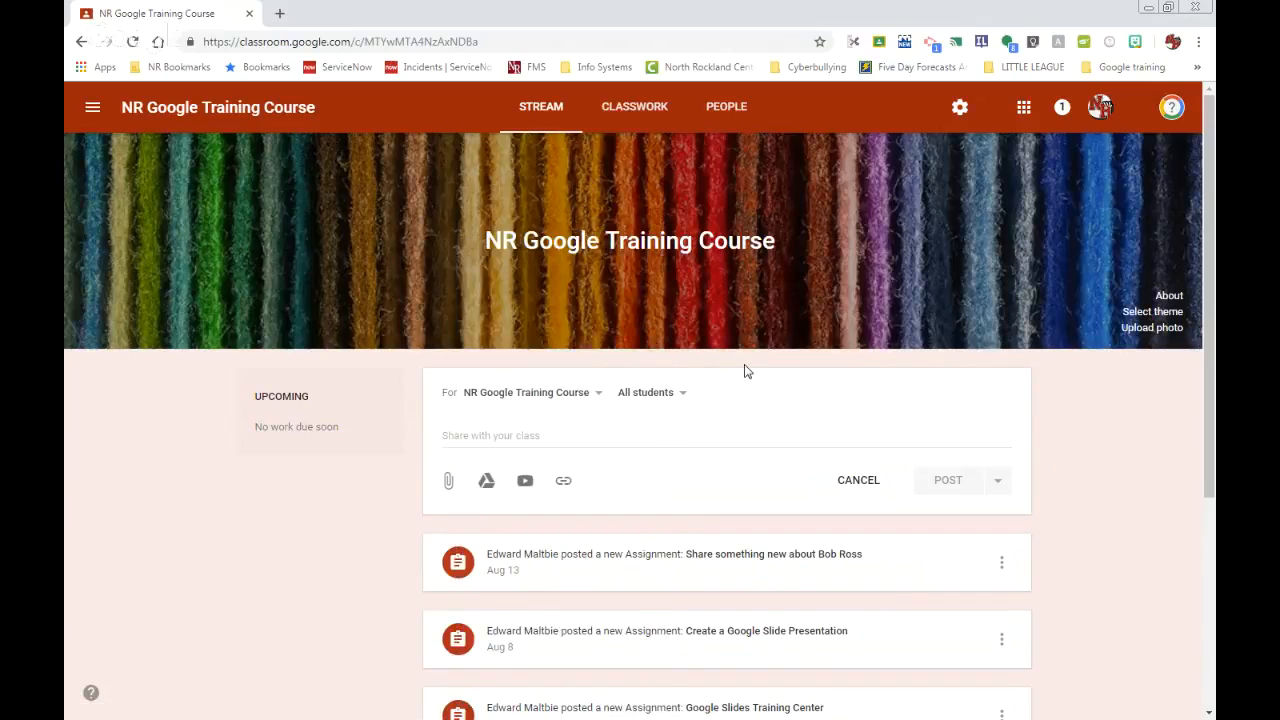
click(680, 395)
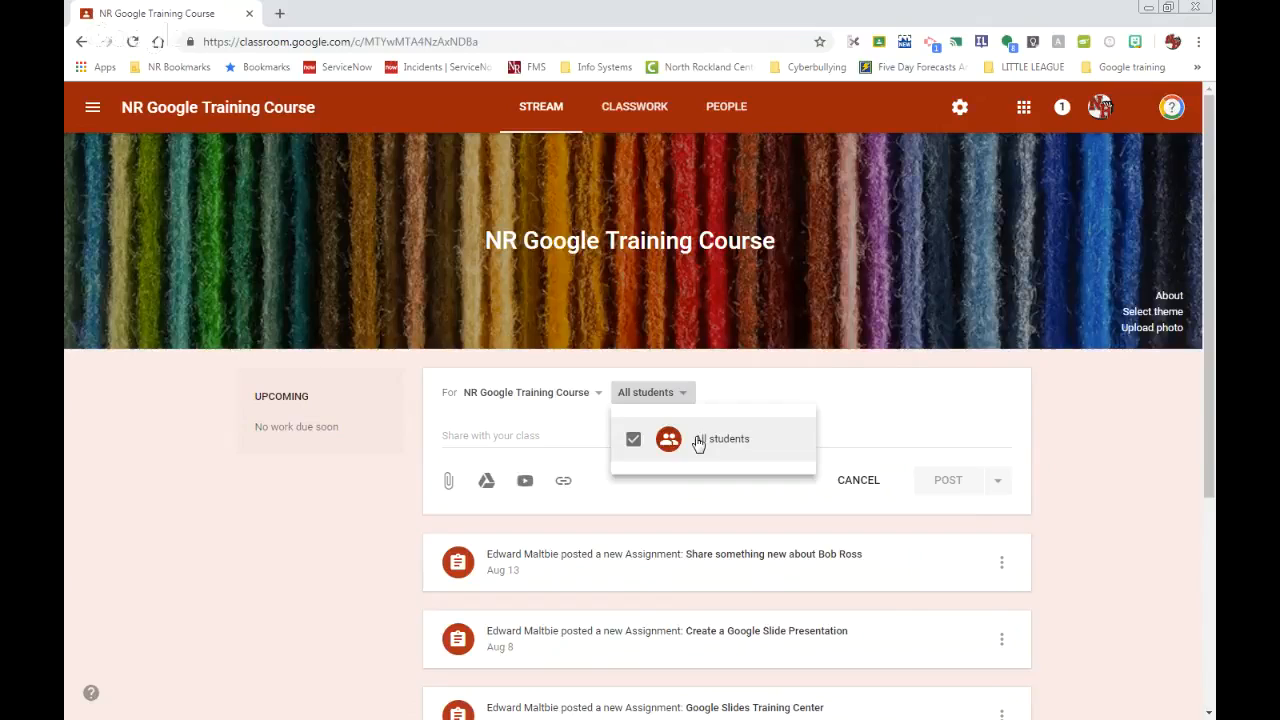
click(735, 385)
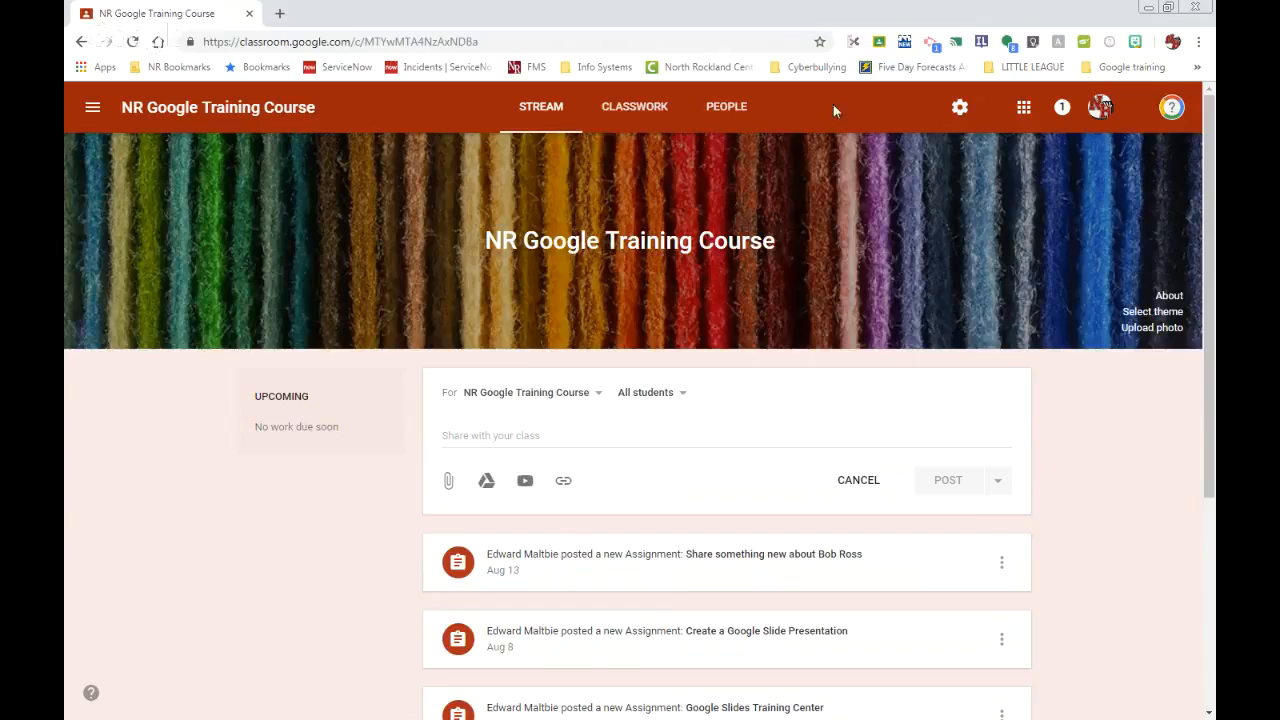
- Open the class settings and display the class code enlarged, then close the enlarged view
click(960, 108)
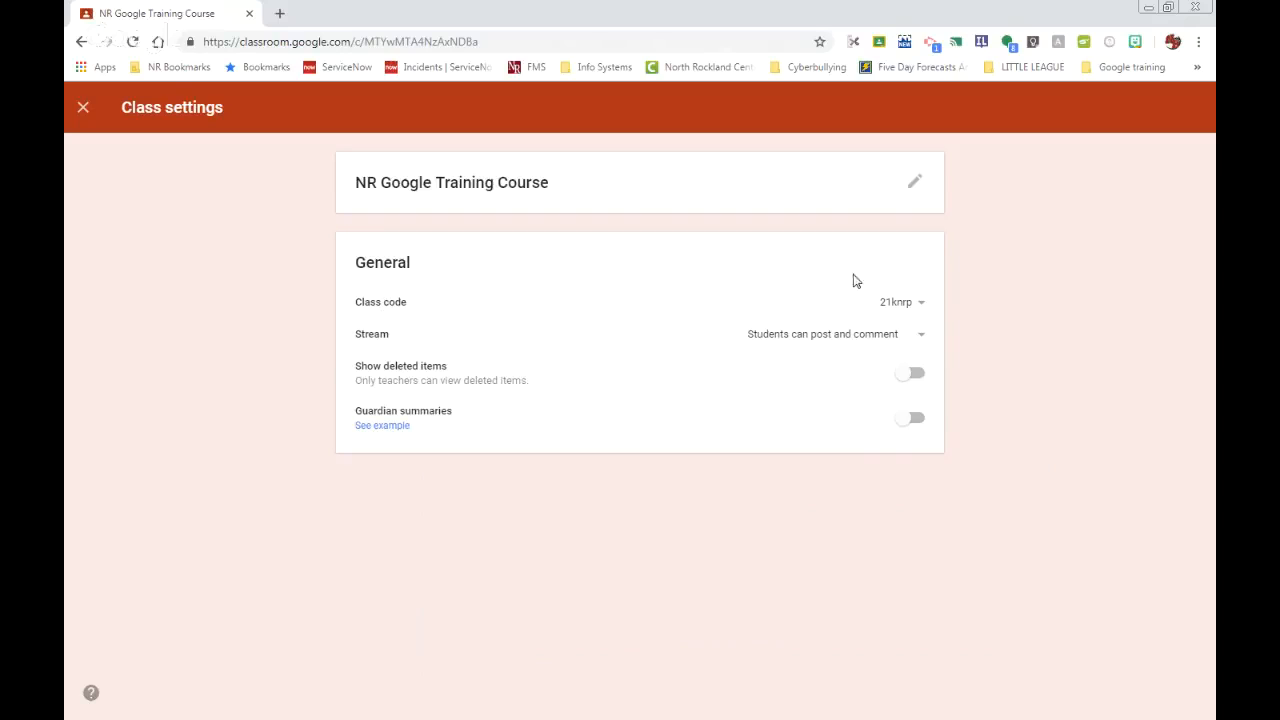
click(920, 305)
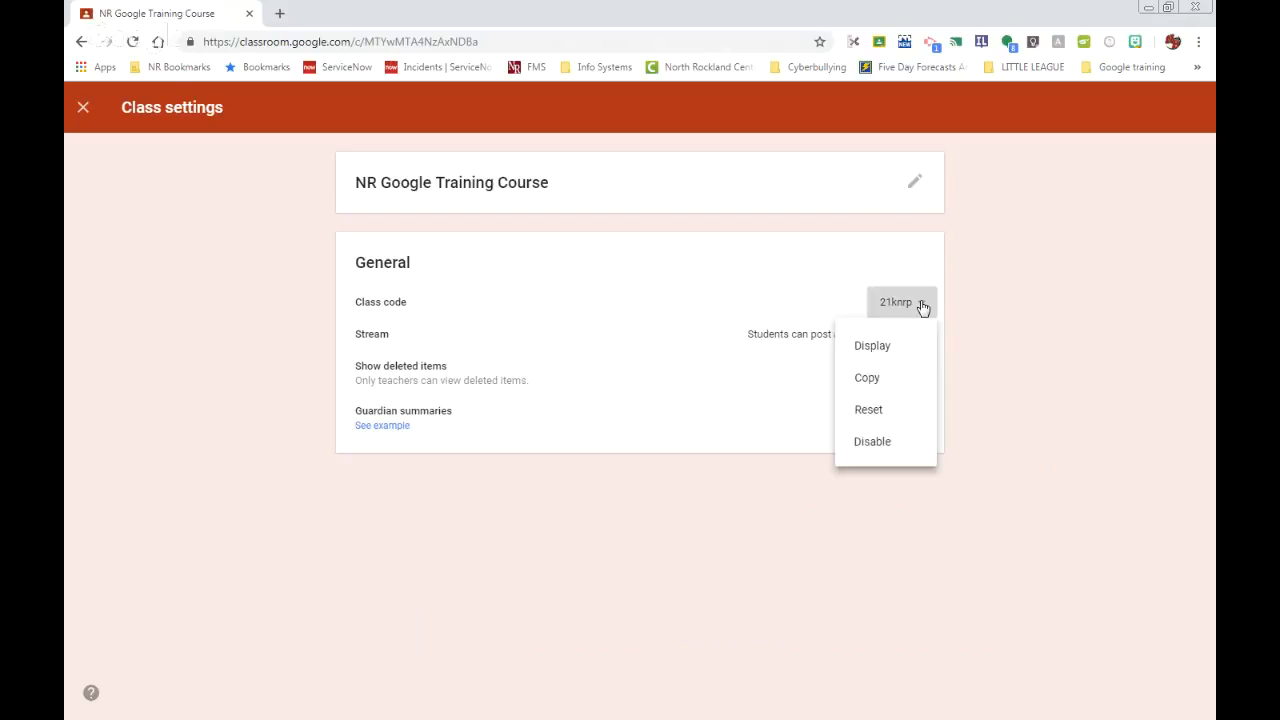
click(881, 346)
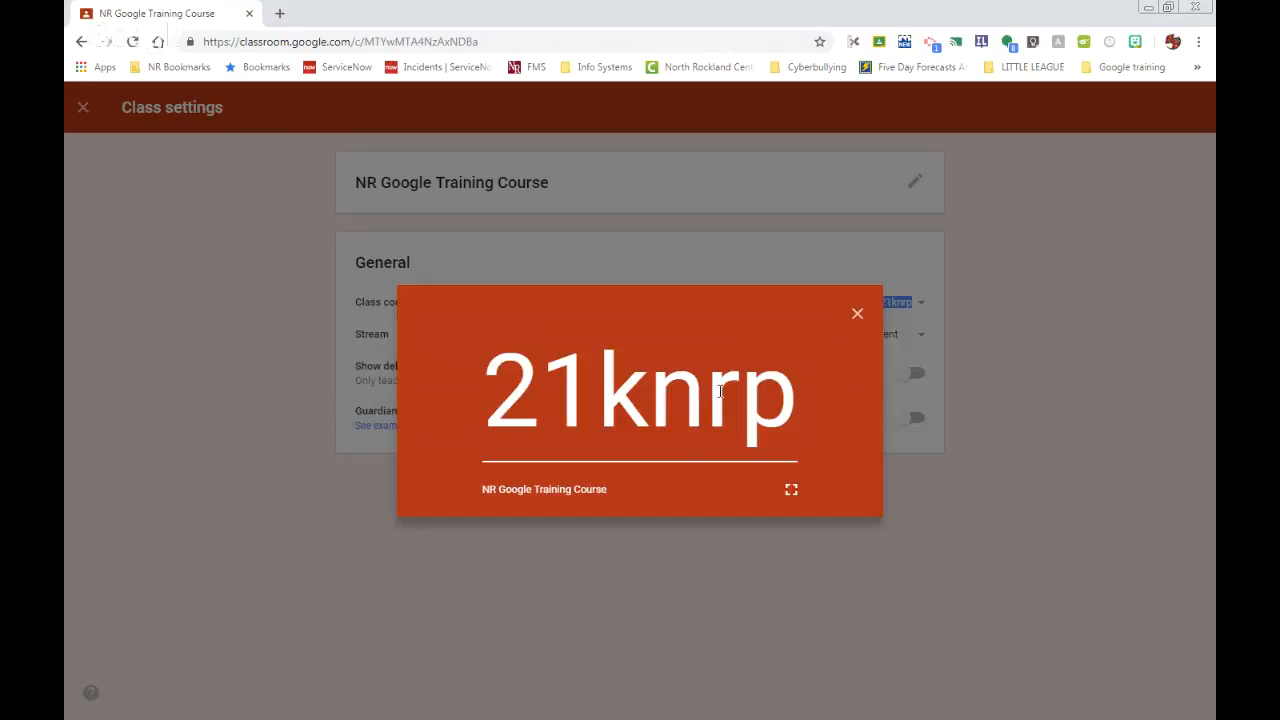
click(857, 317)
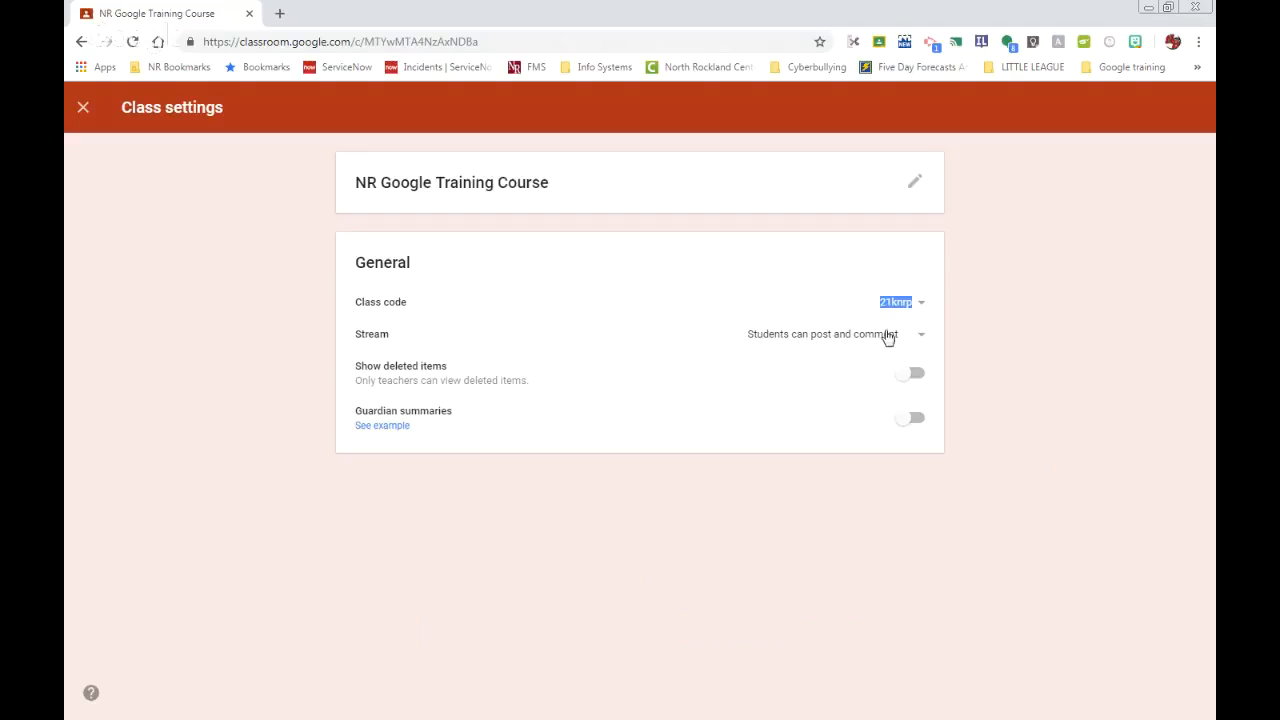
- Examine the stream's posting and commenting permission choices, then leave the class settings
click(922, 340)
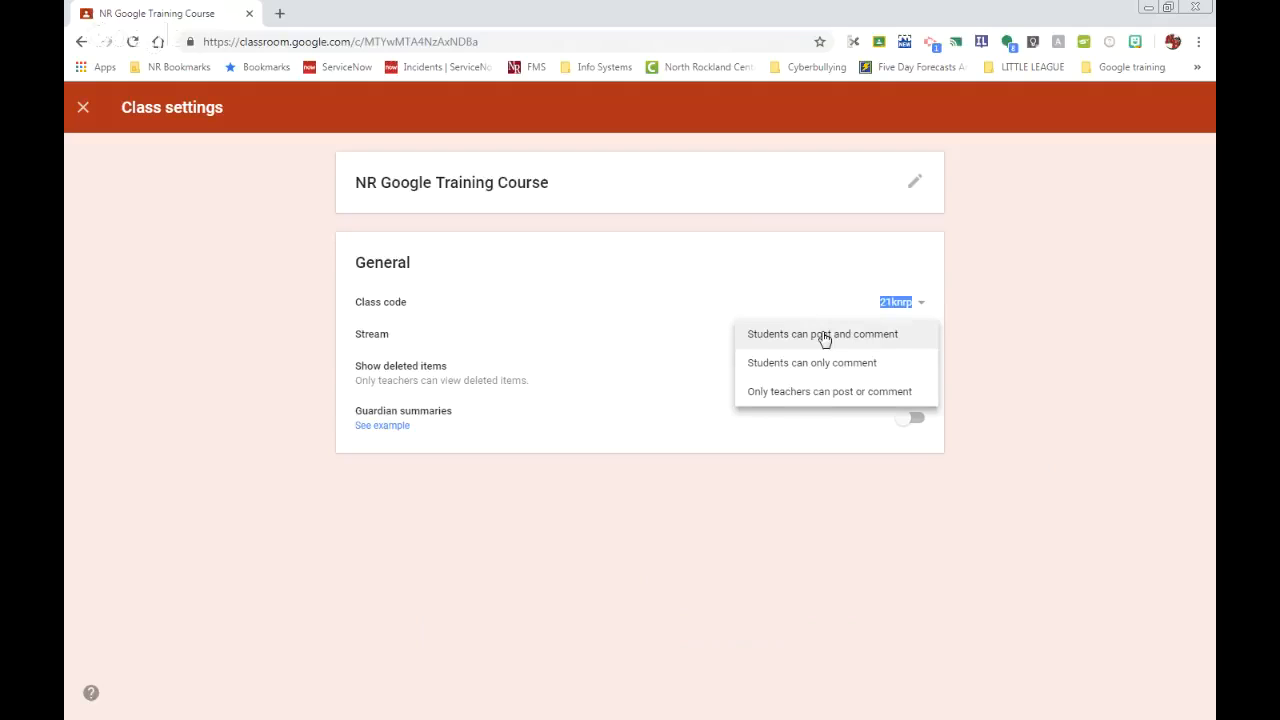
click(737, 289)
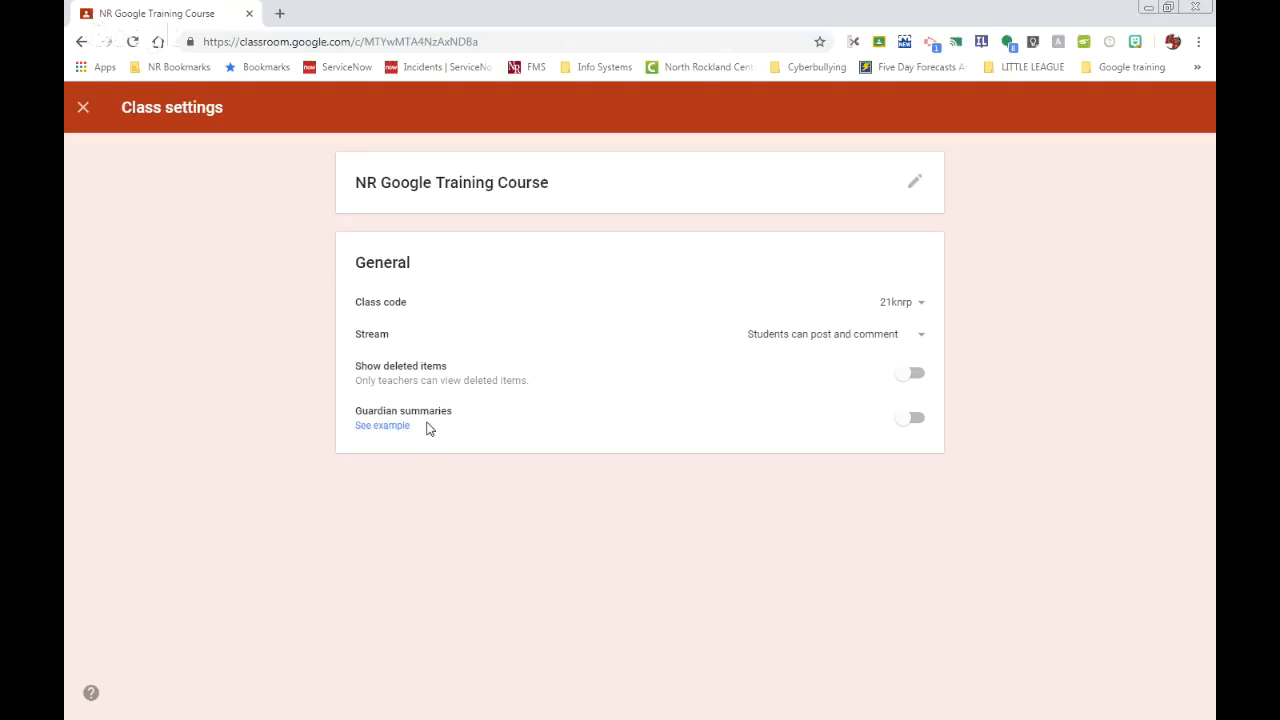
click(86, 109)
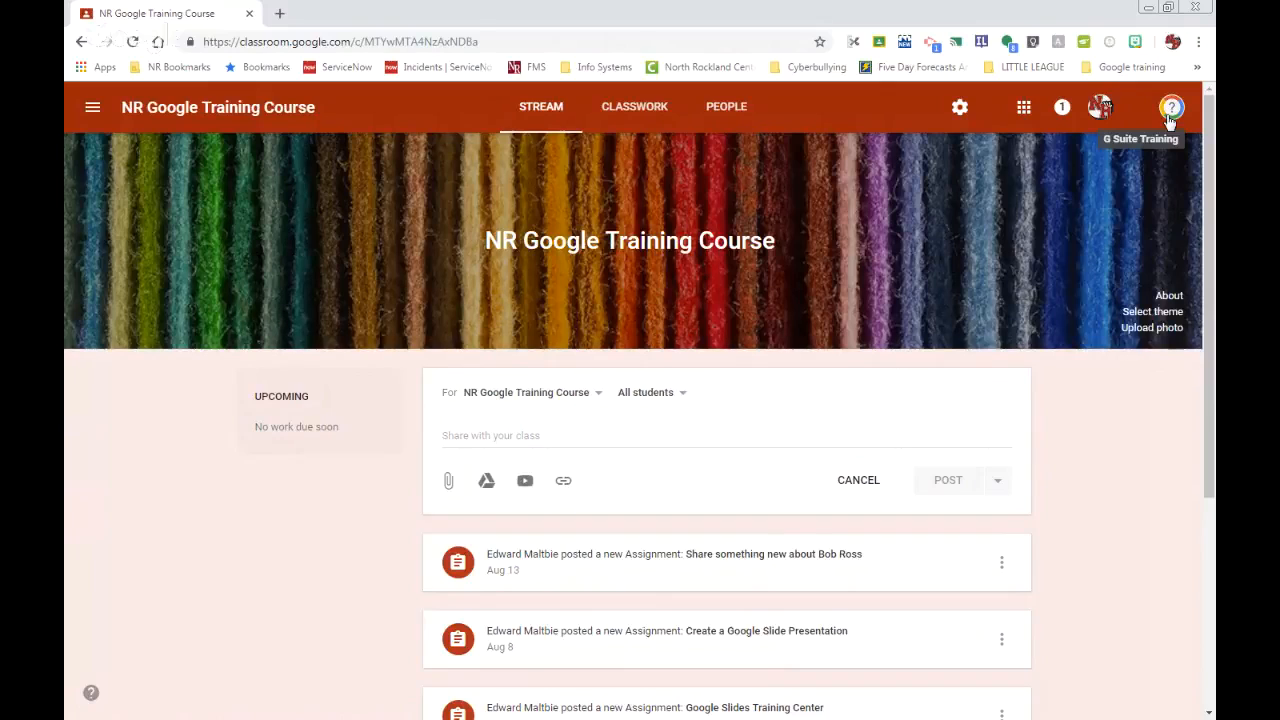
- Display the enlarged class code through the class's About information, then close it and discard the blank stream post
click(1166, 297)
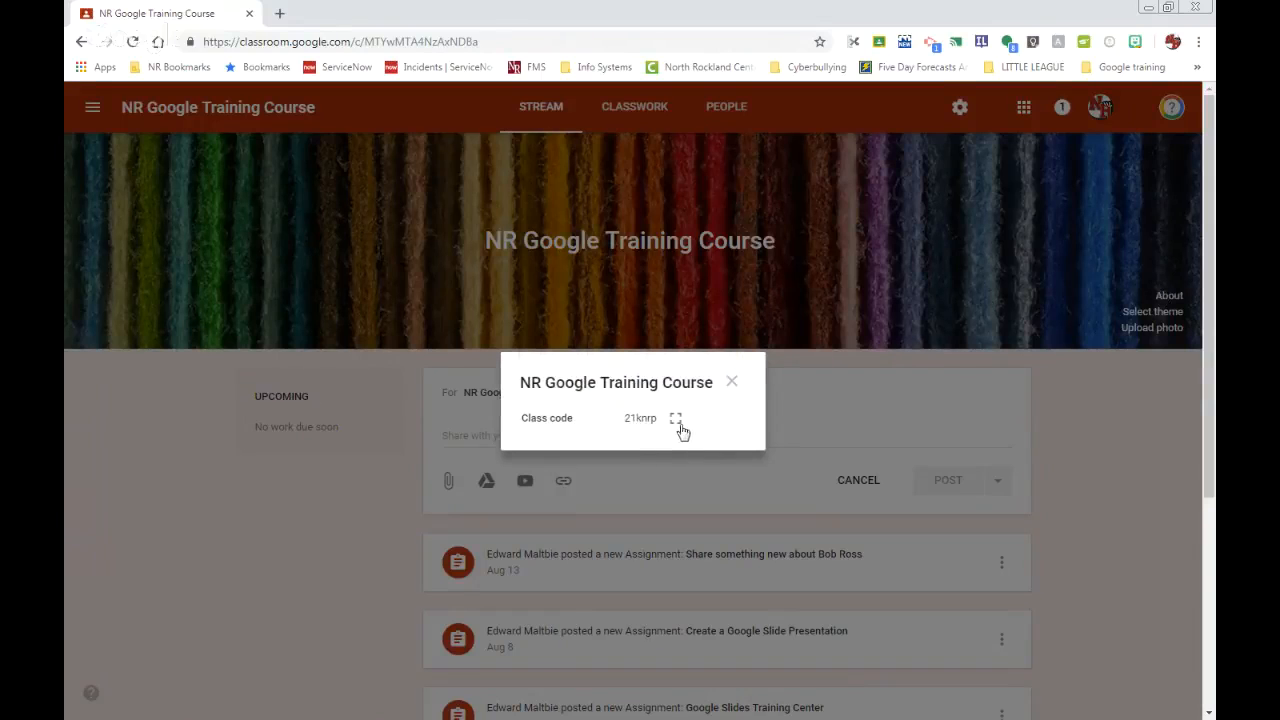
click(678, 425)
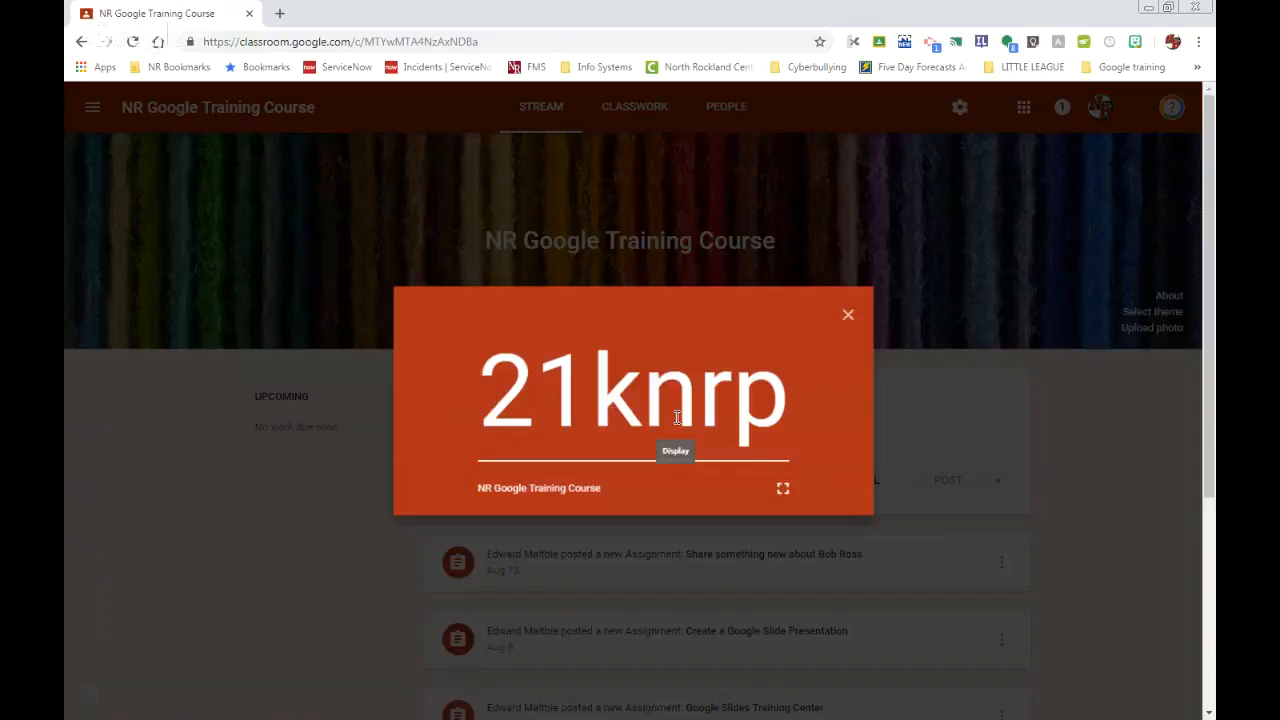
click(858, 311)
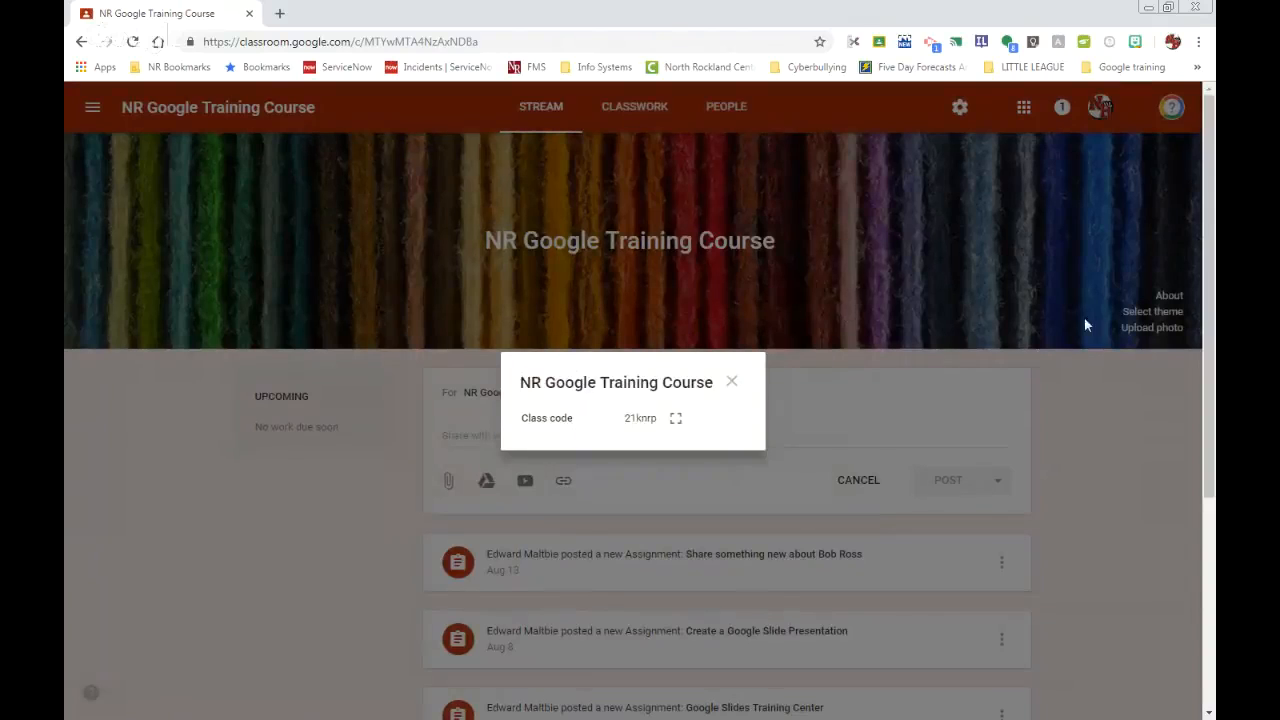
click(732, 381)
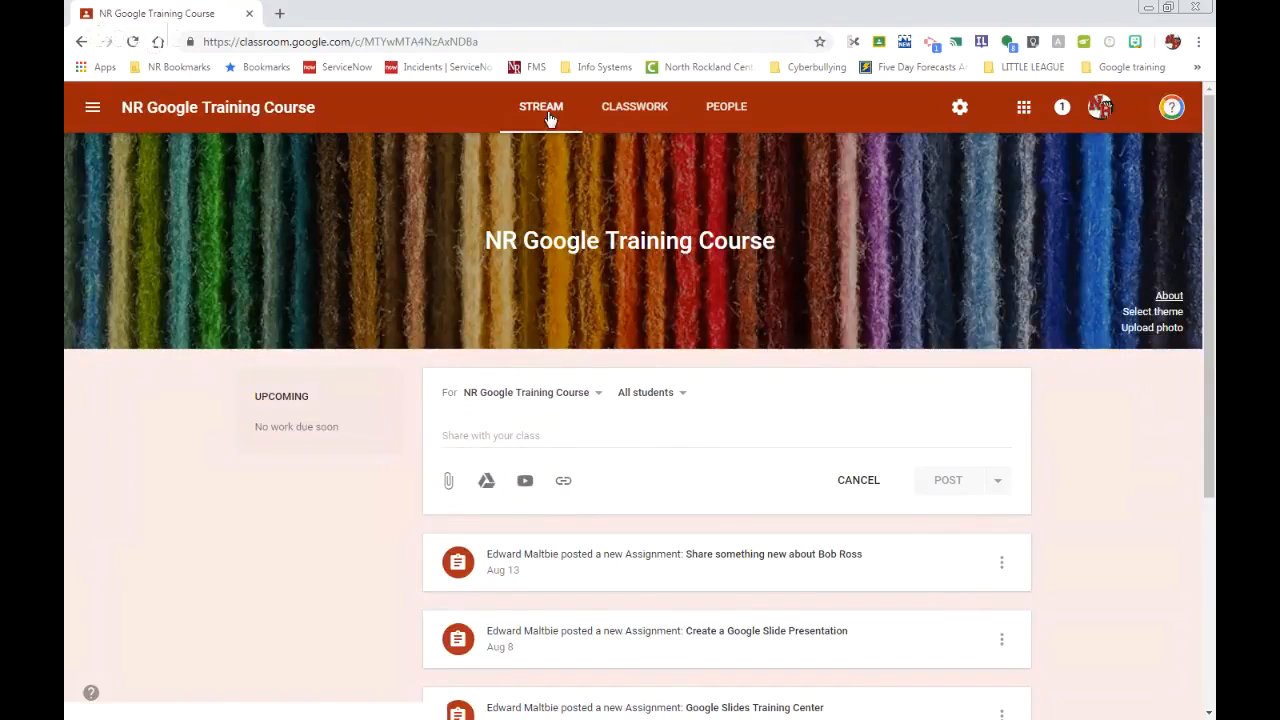
click(852, 483)
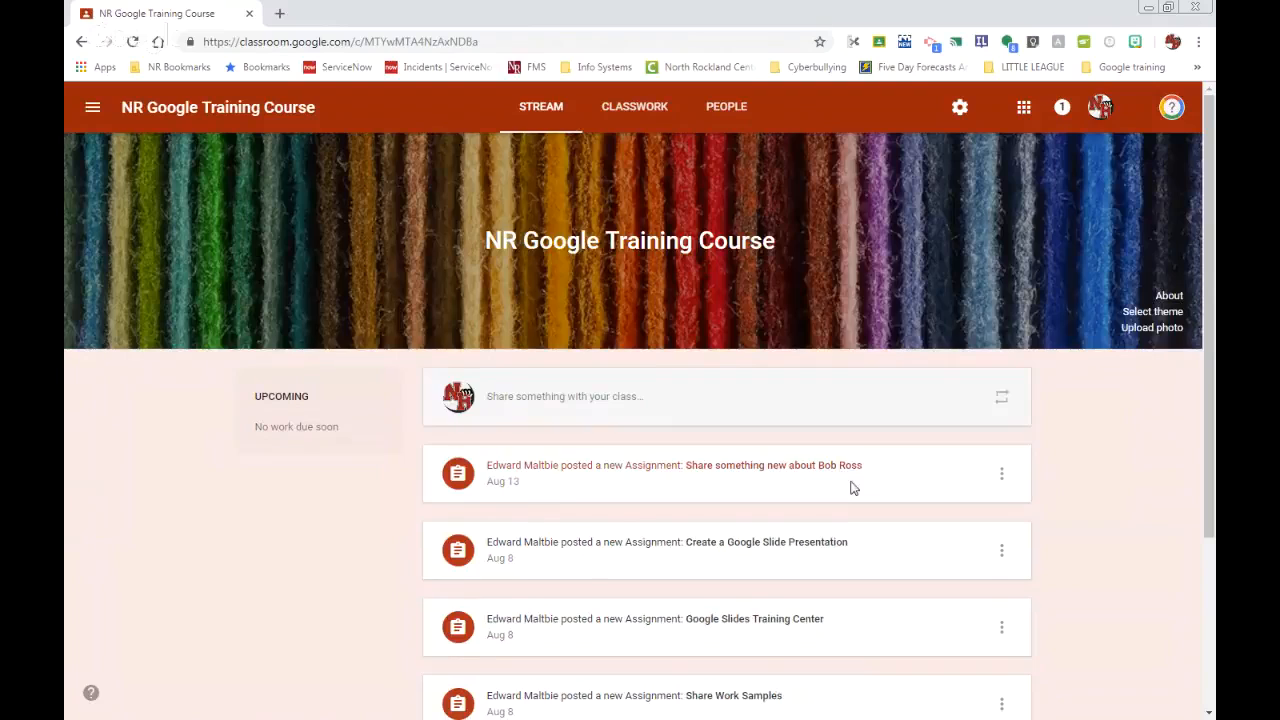
- Open the class's Classwork page and view its help options, including the one for removing the page
click(623, 113)
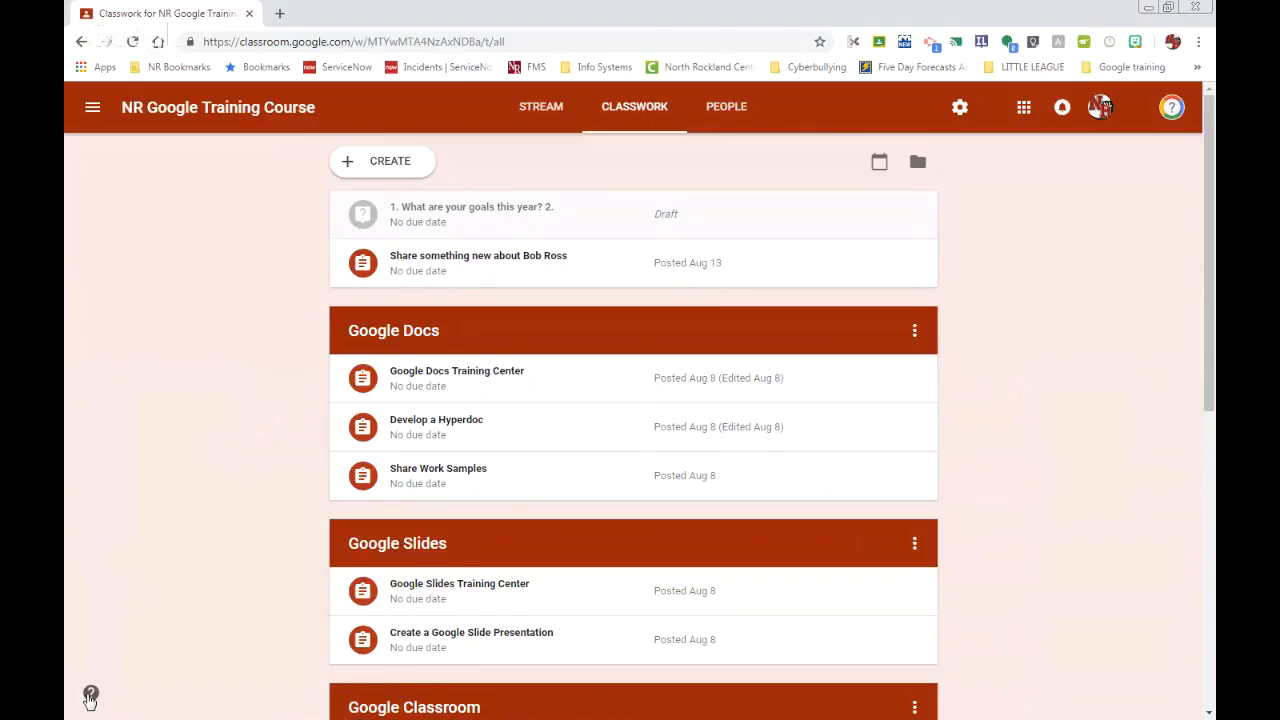
click(90, 695)
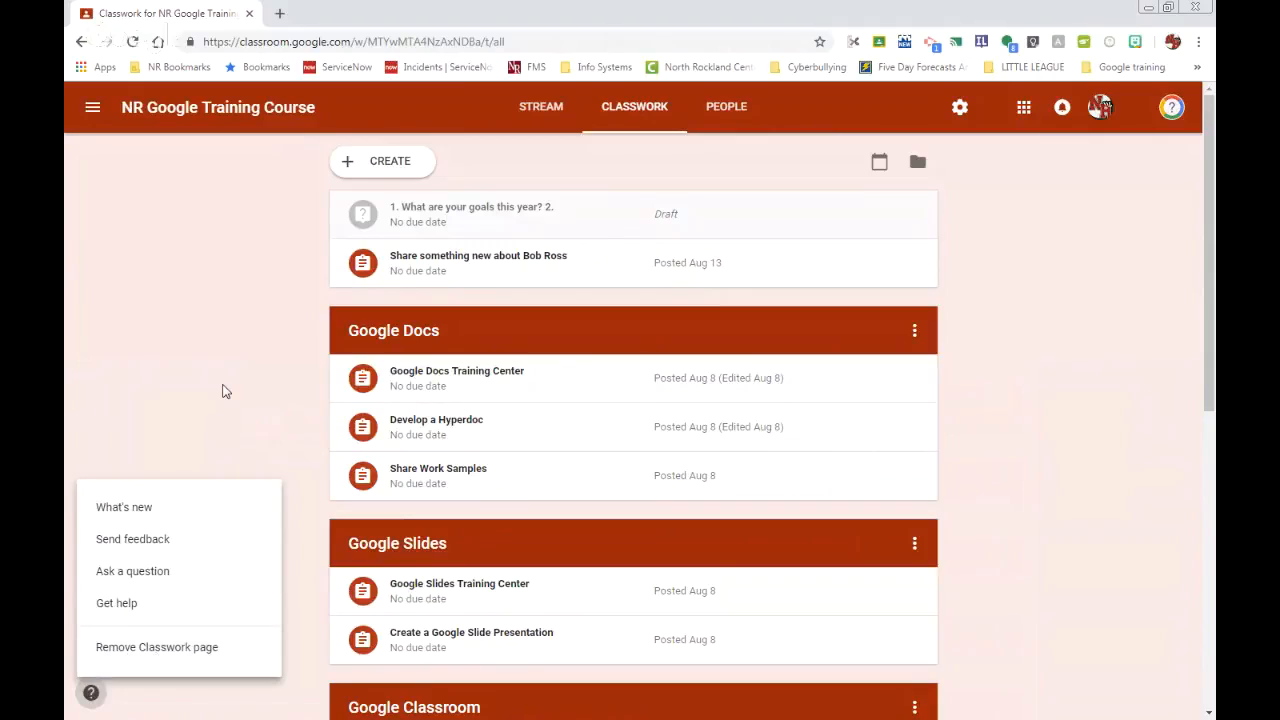
click(224, 392)
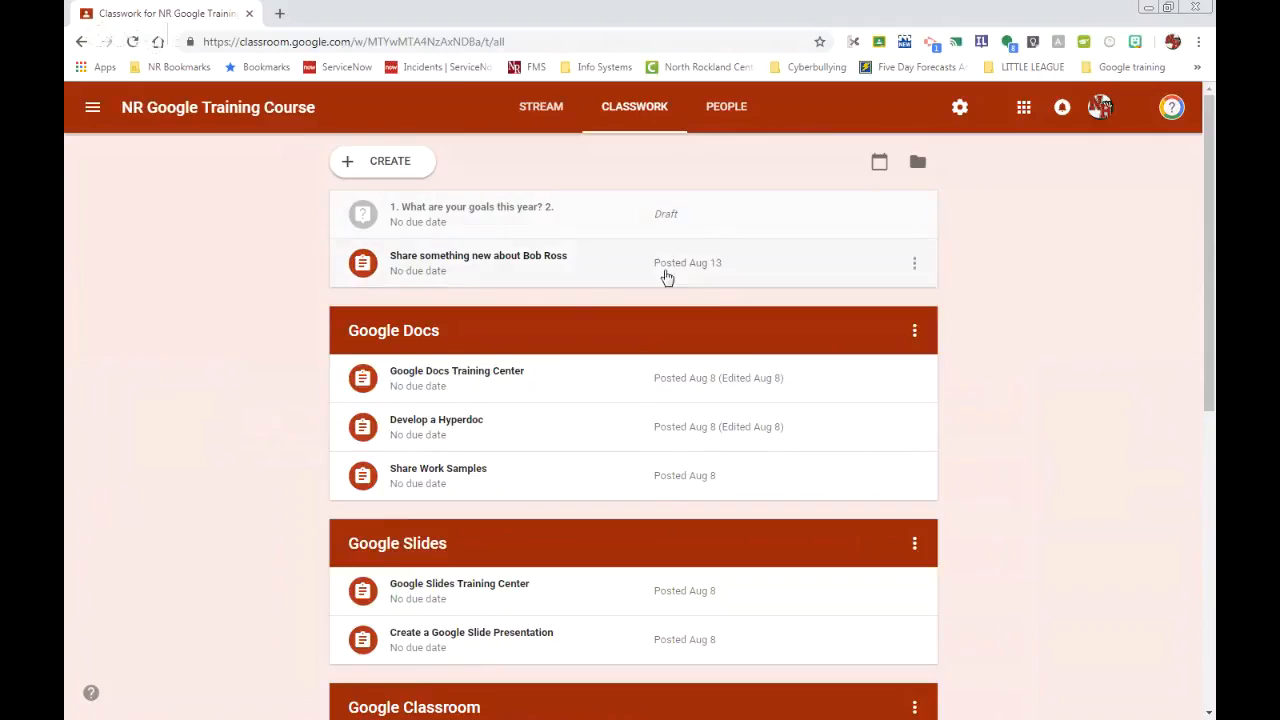
- Look through the classwork topics from Google Docs to Google Forms and return to the start of the page
scroll(493, 320, down, 3)
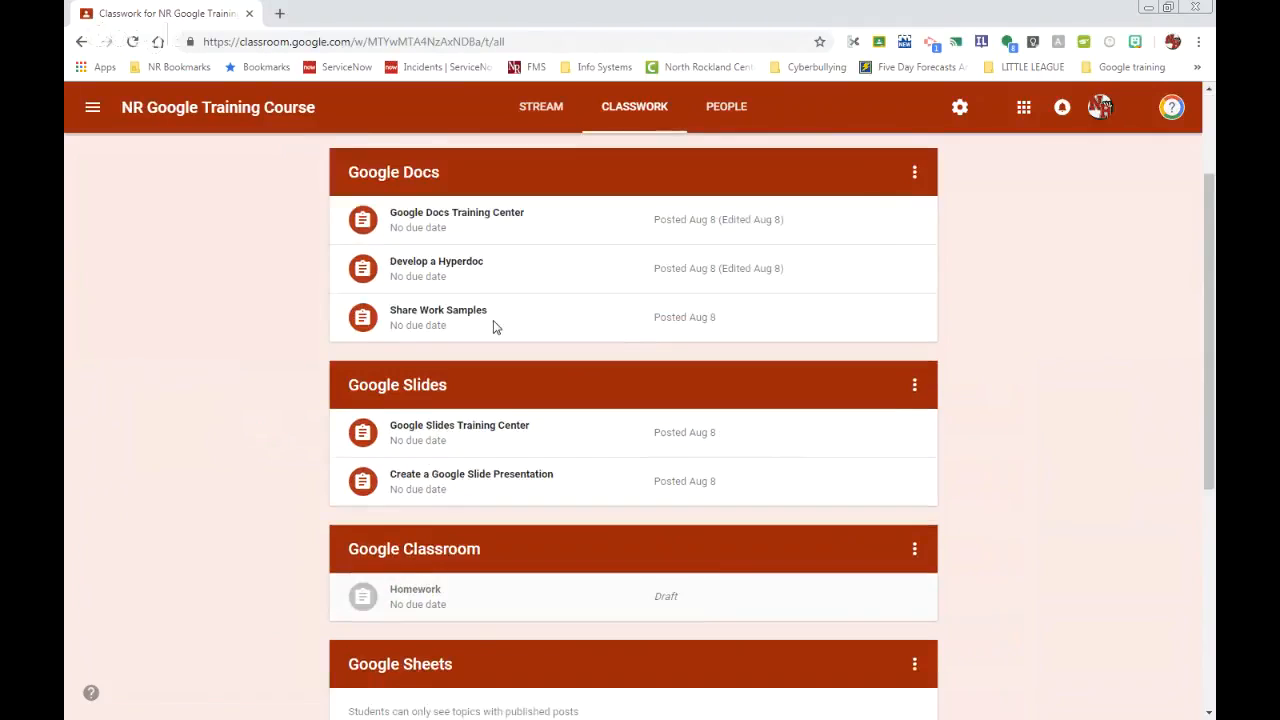
scroll(493, 327, down, 6)
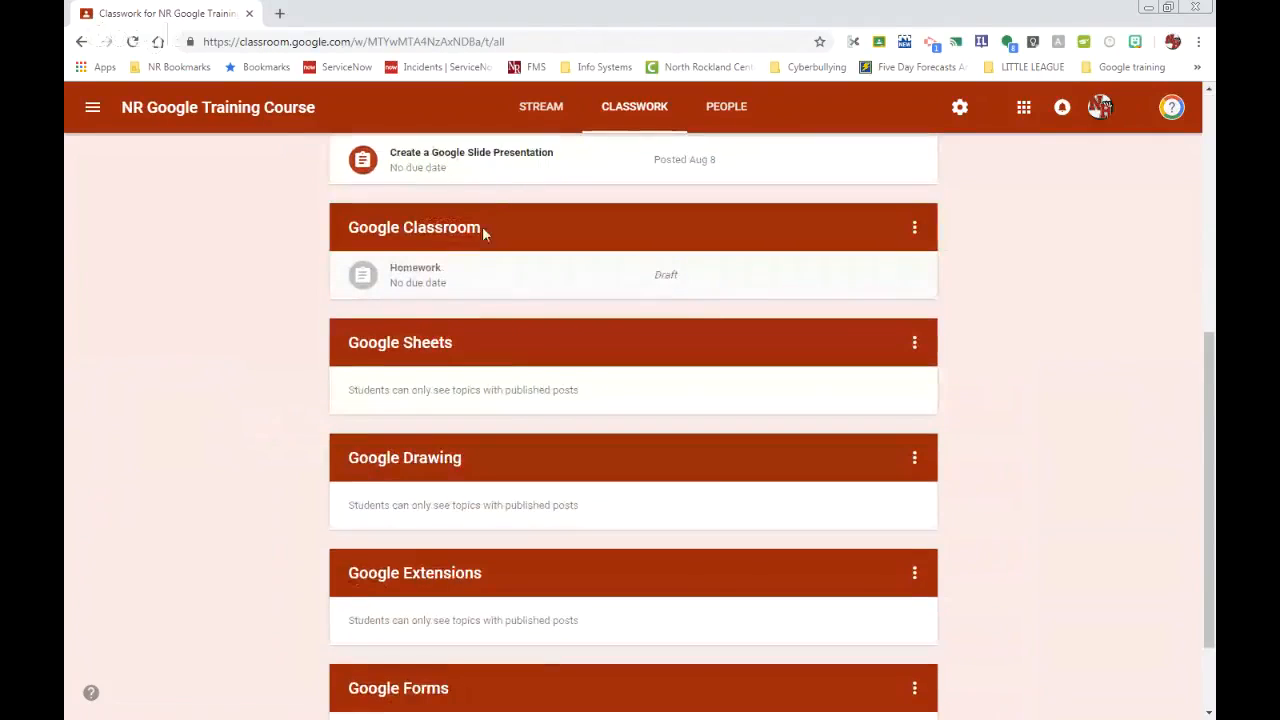
scroll(465, 497, down, 2)
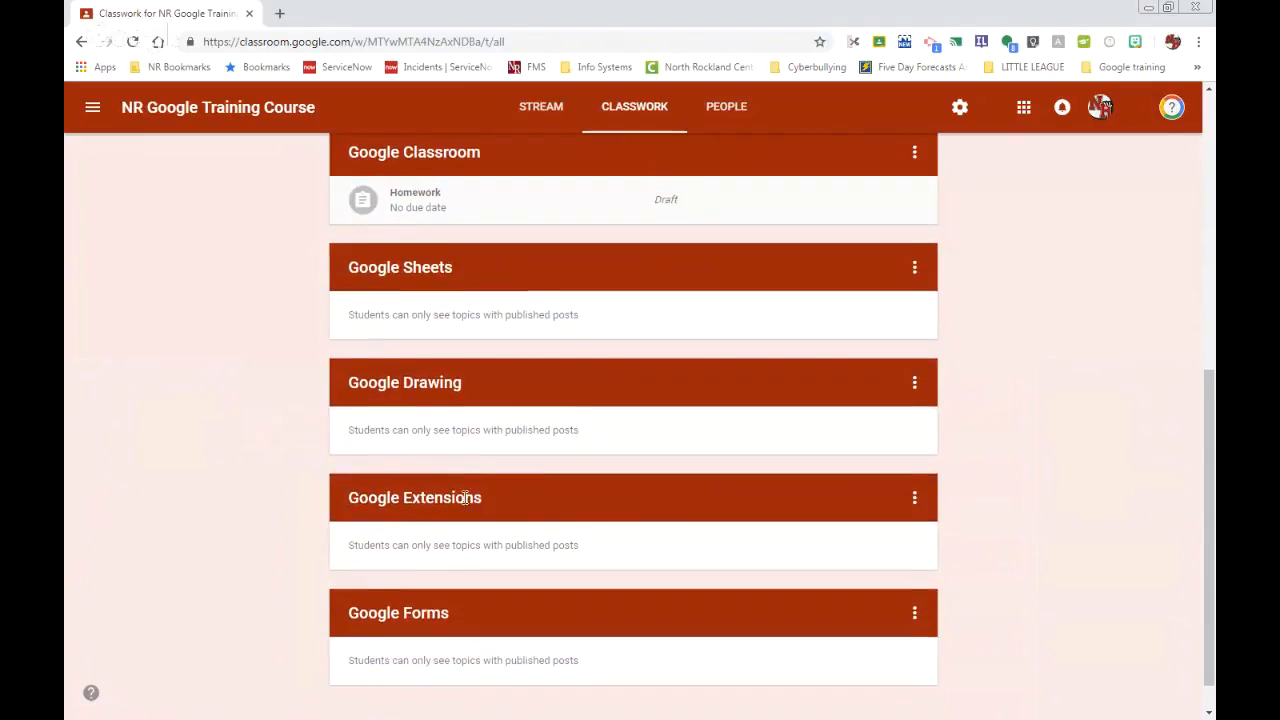
scroll(465, 497, up, 10)
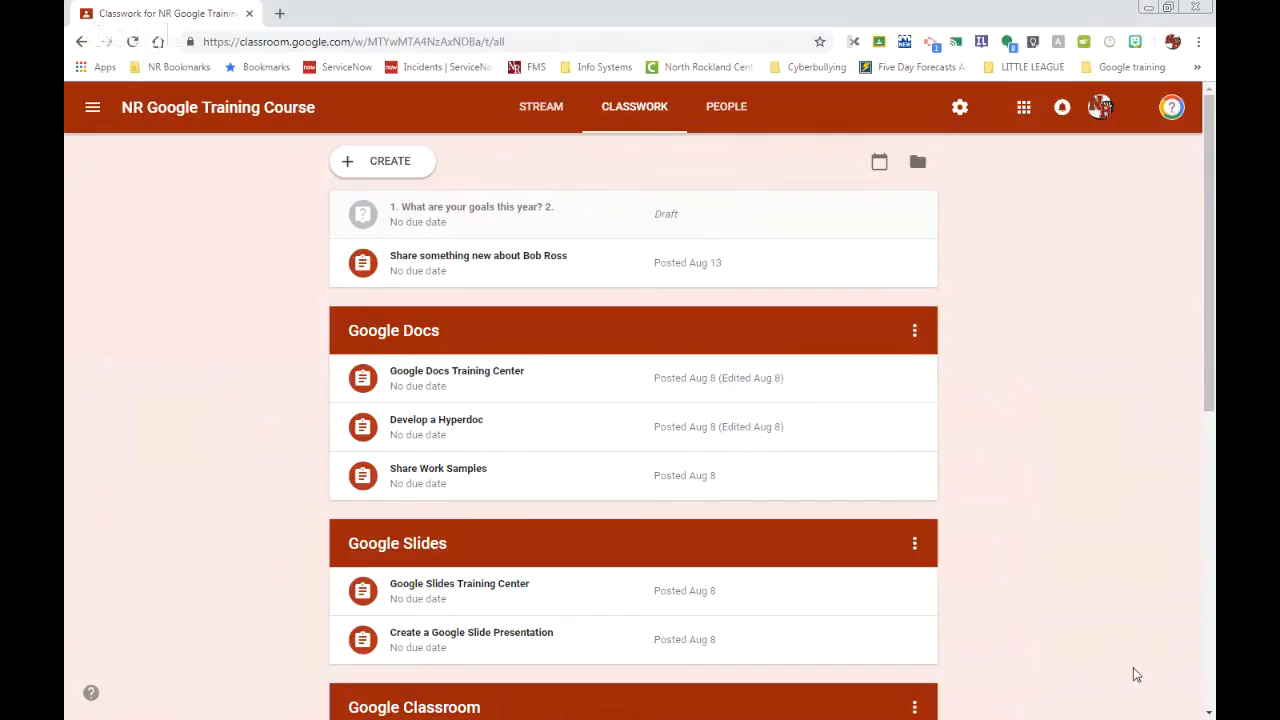
- View the blank forms for a new class material and a new topic, discarding each one
click(387, 168)
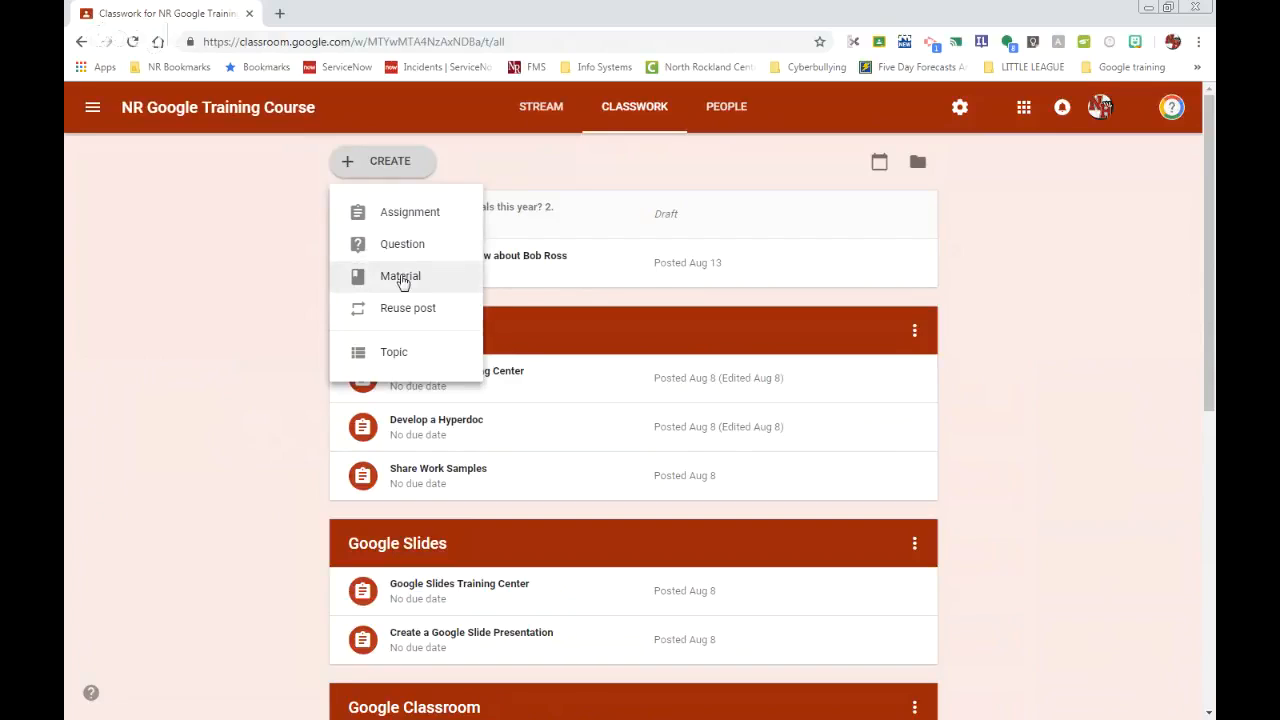
click(400, 277)
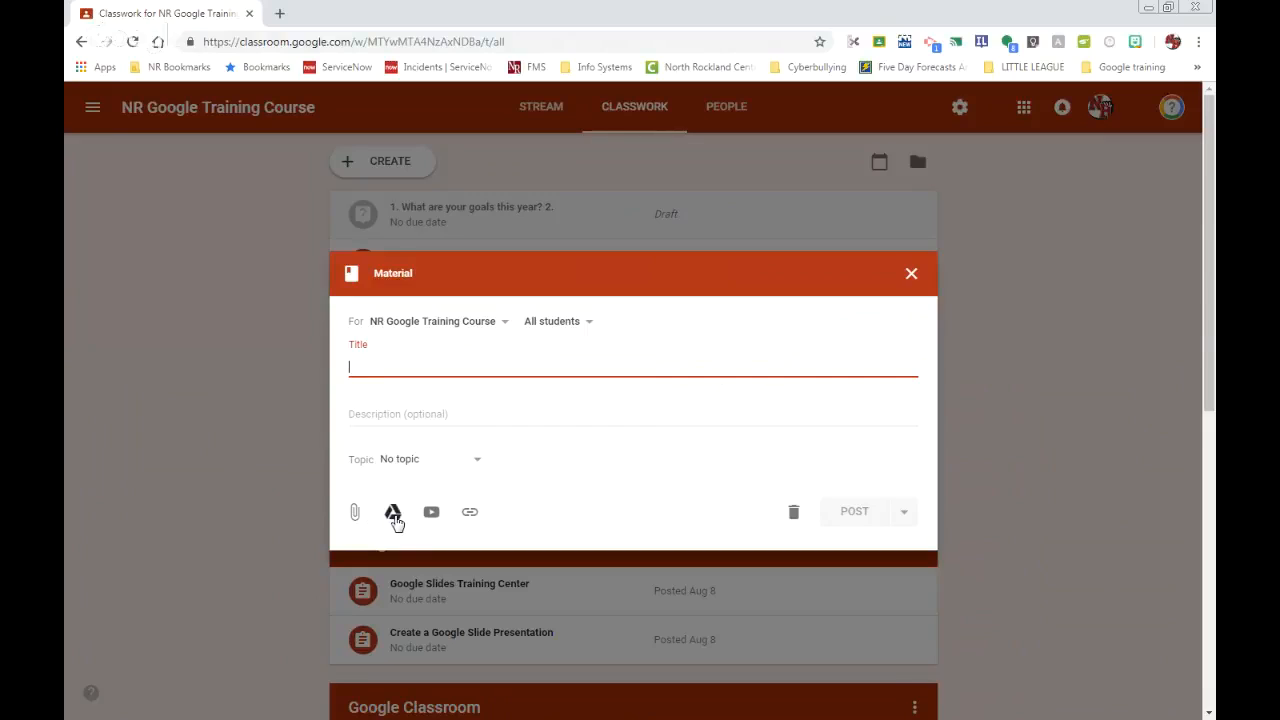
click(910, 275)
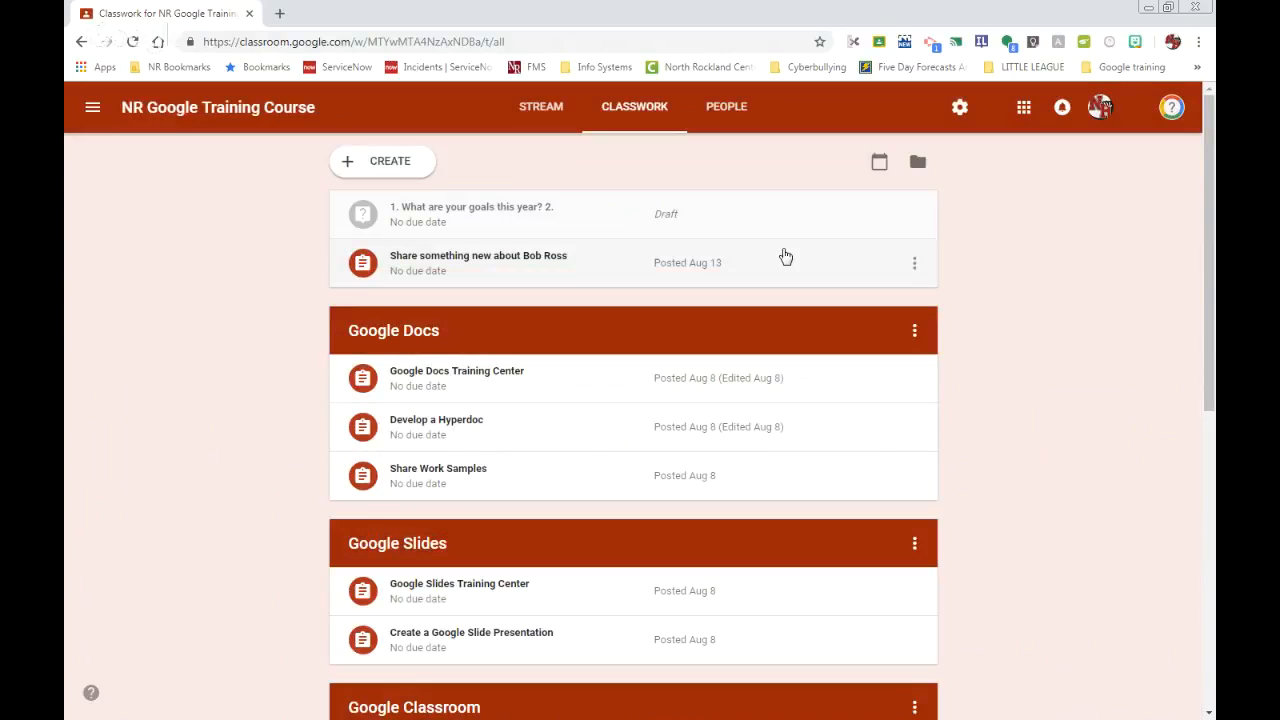
click(411, 160)
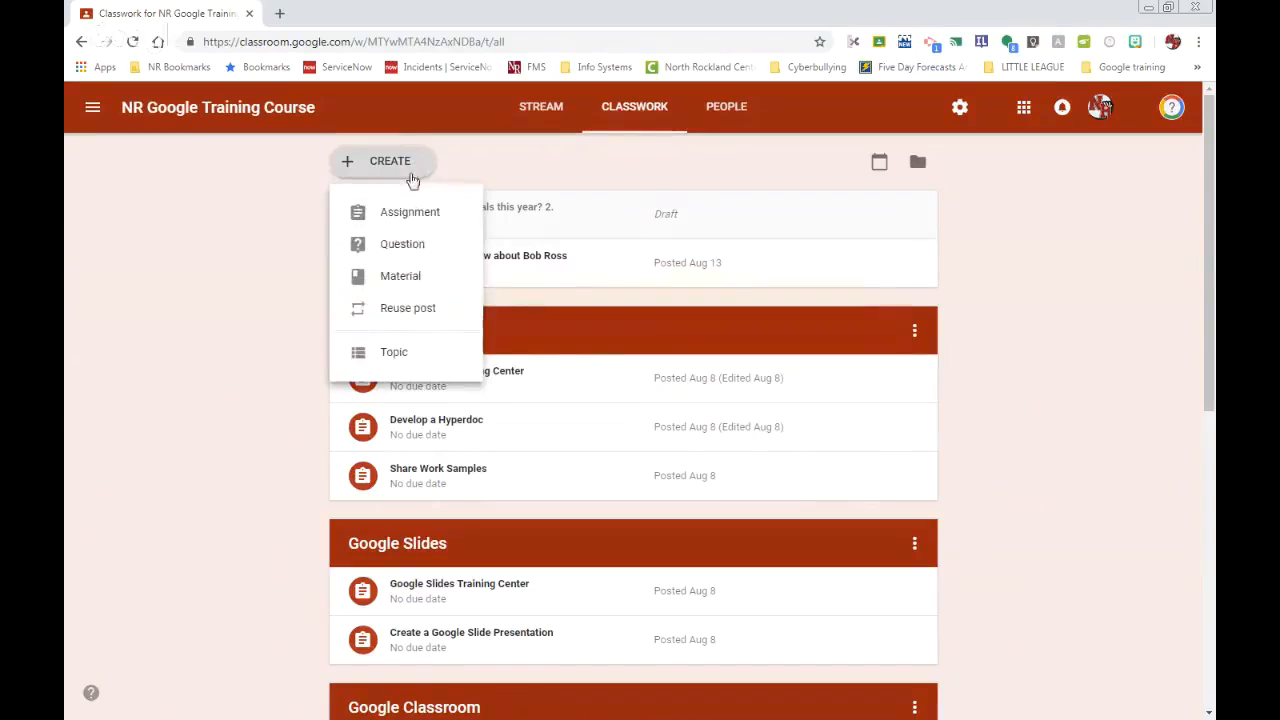
click(390, 354)
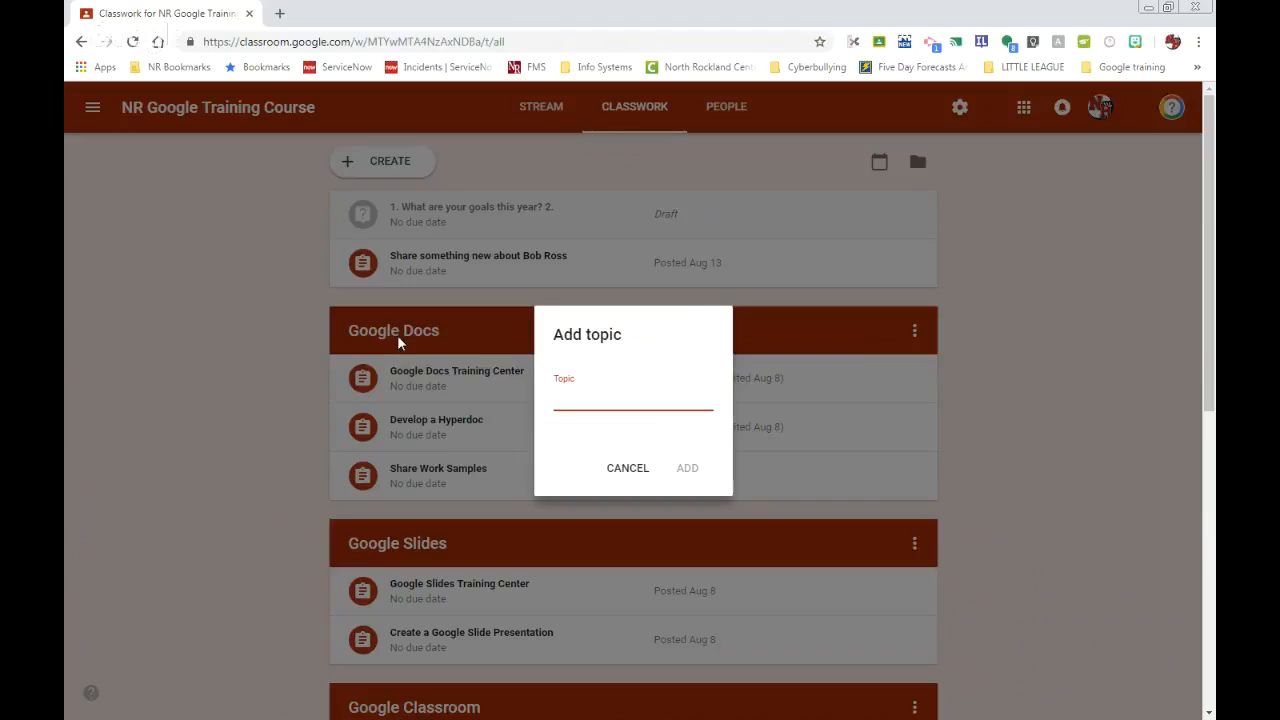
click(622, 472)
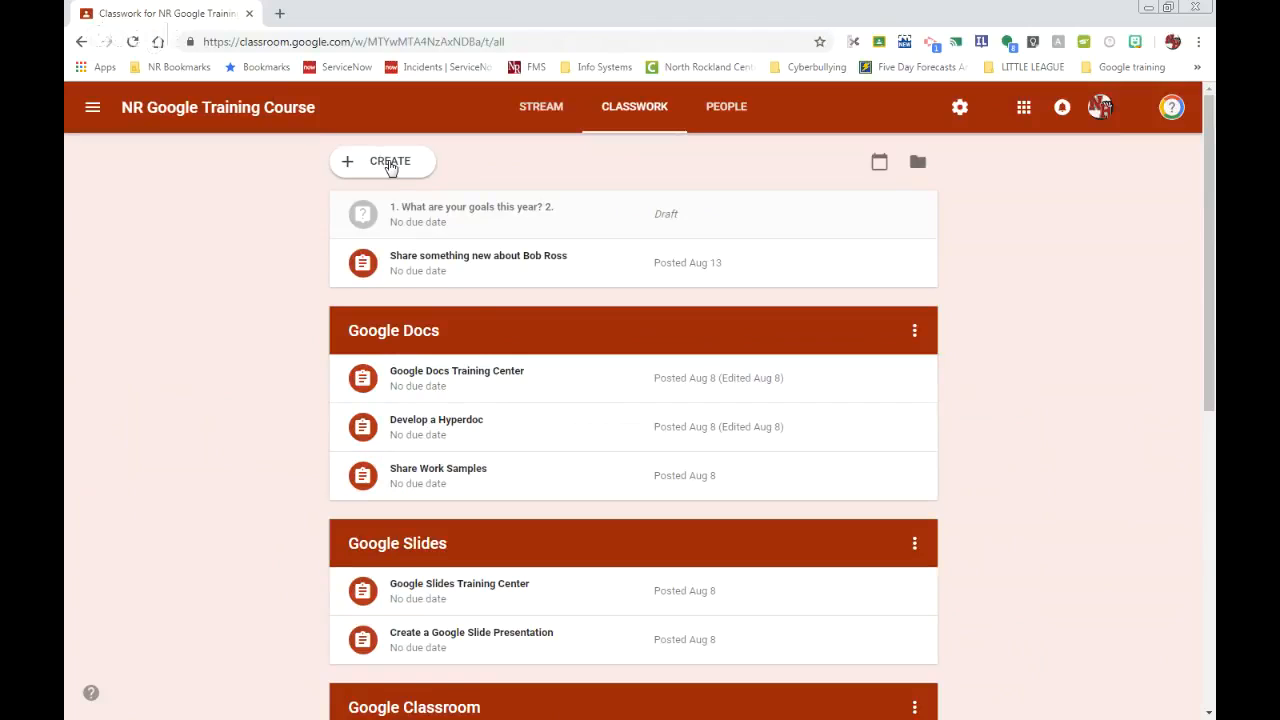
- Start a new assignment and look over its choices of classes and students to assign to
click(389, 164)
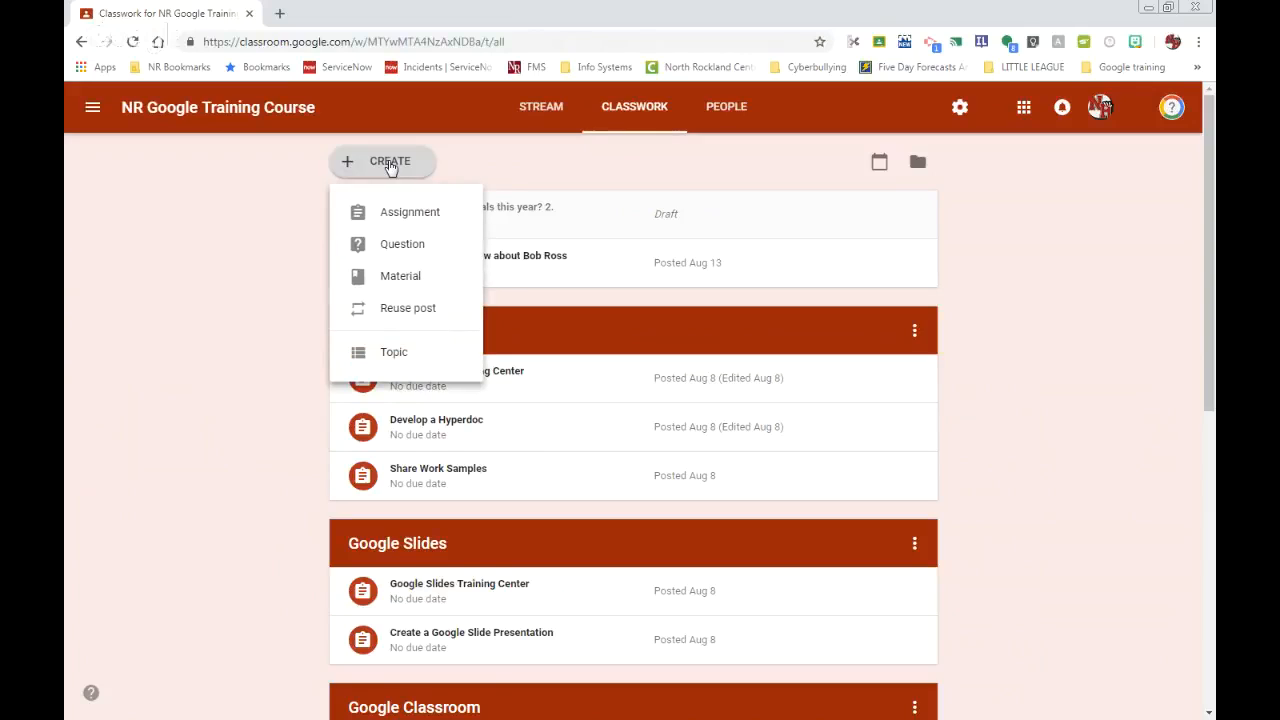
click(398, 210)
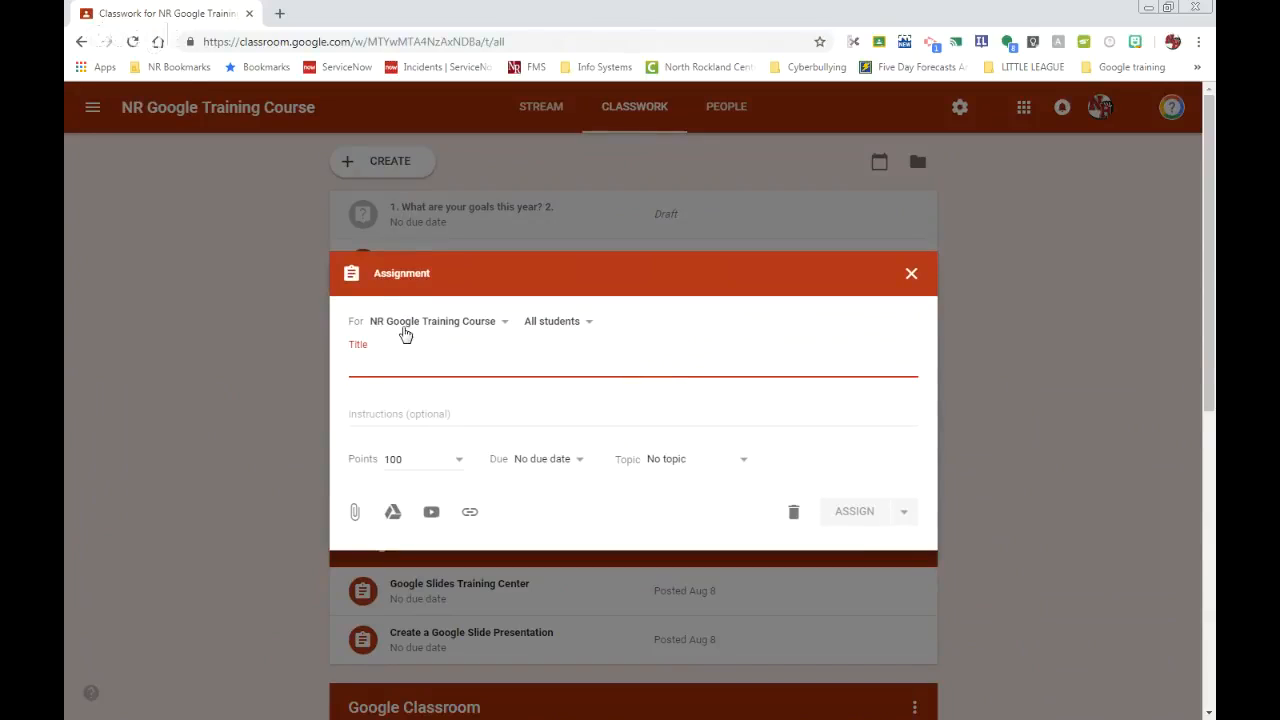
click(505, 323)
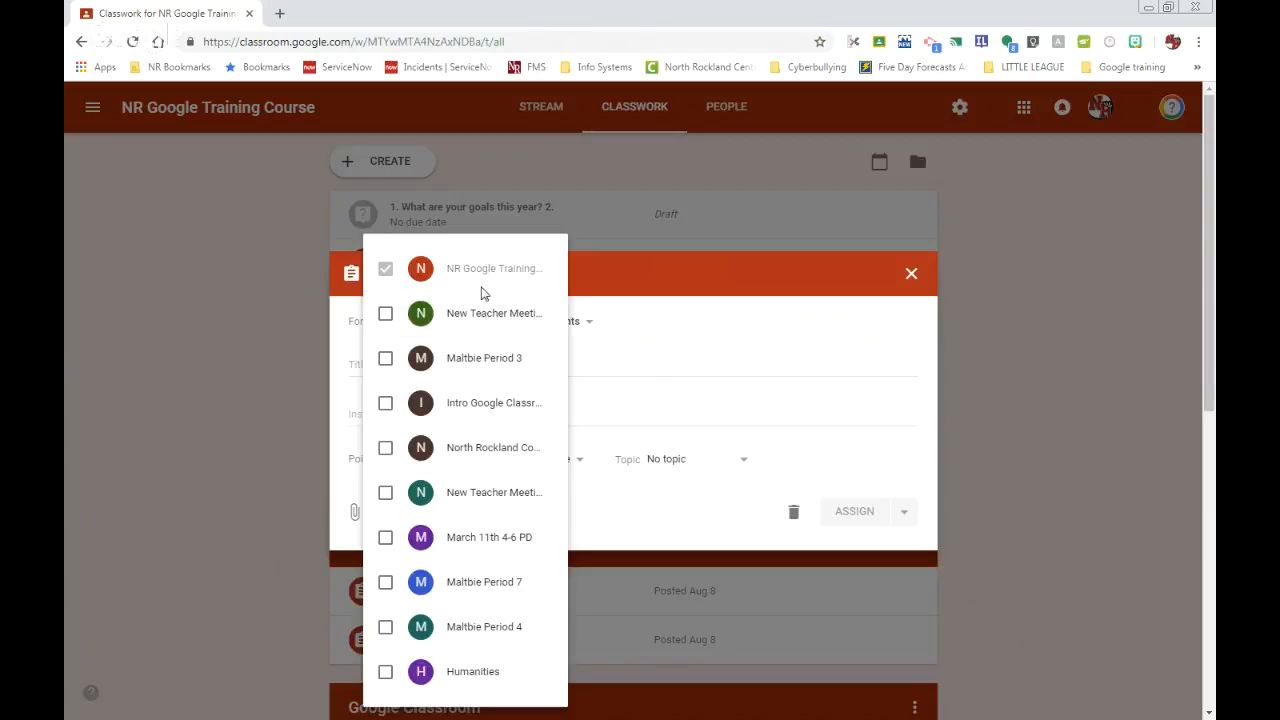
click(613, 262)
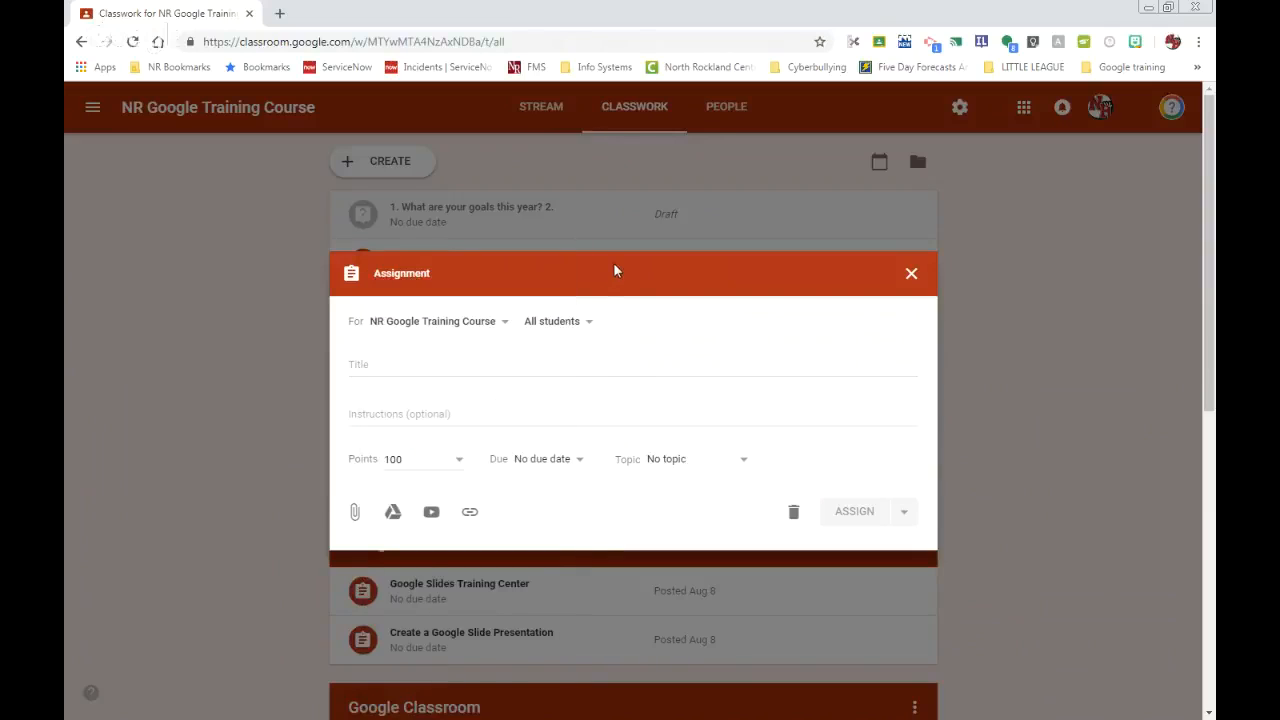
click(590, 326)
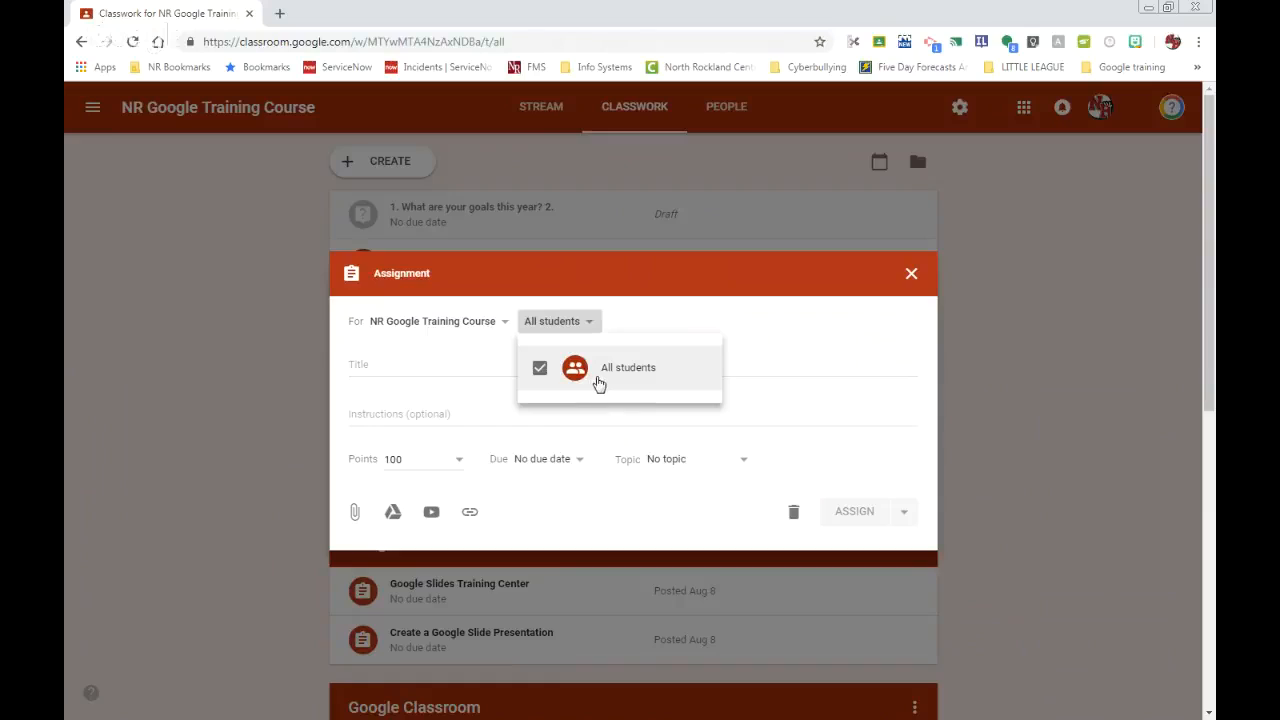
click(643, 317)
- Title the new assignment "Sample Assignment"
click(380, 359)
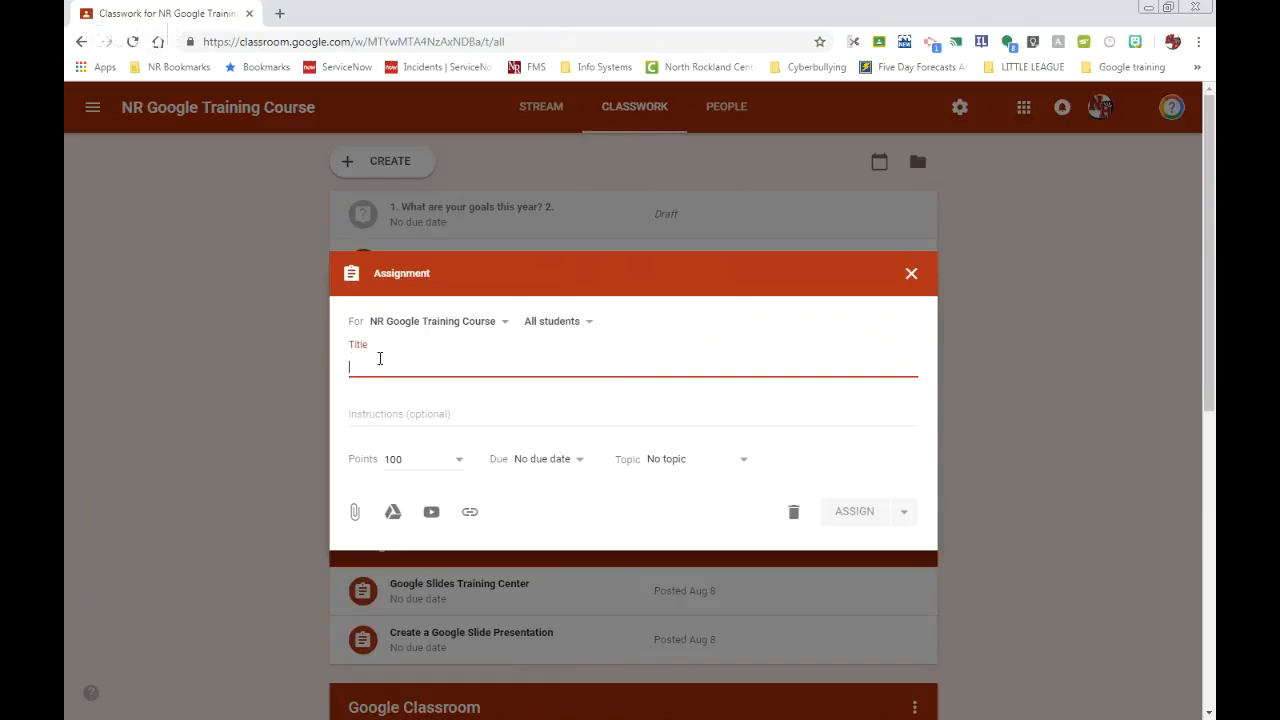
text(Sample)
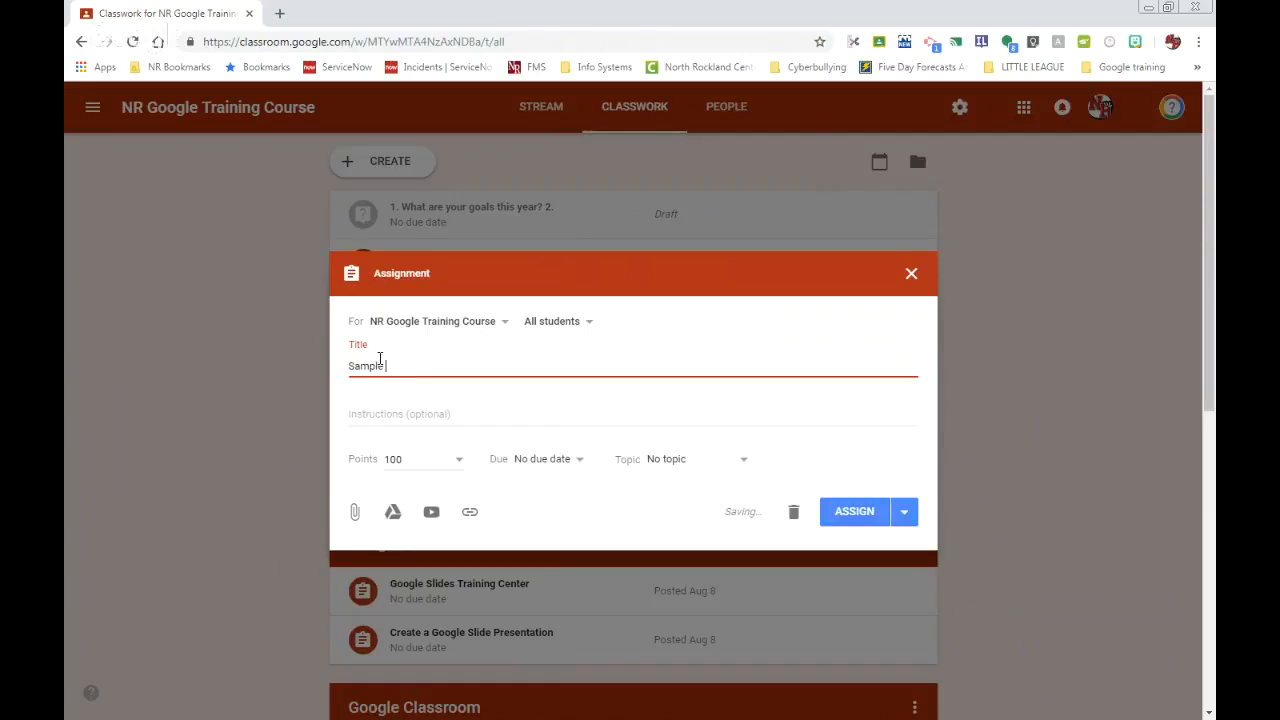
text( Assi)
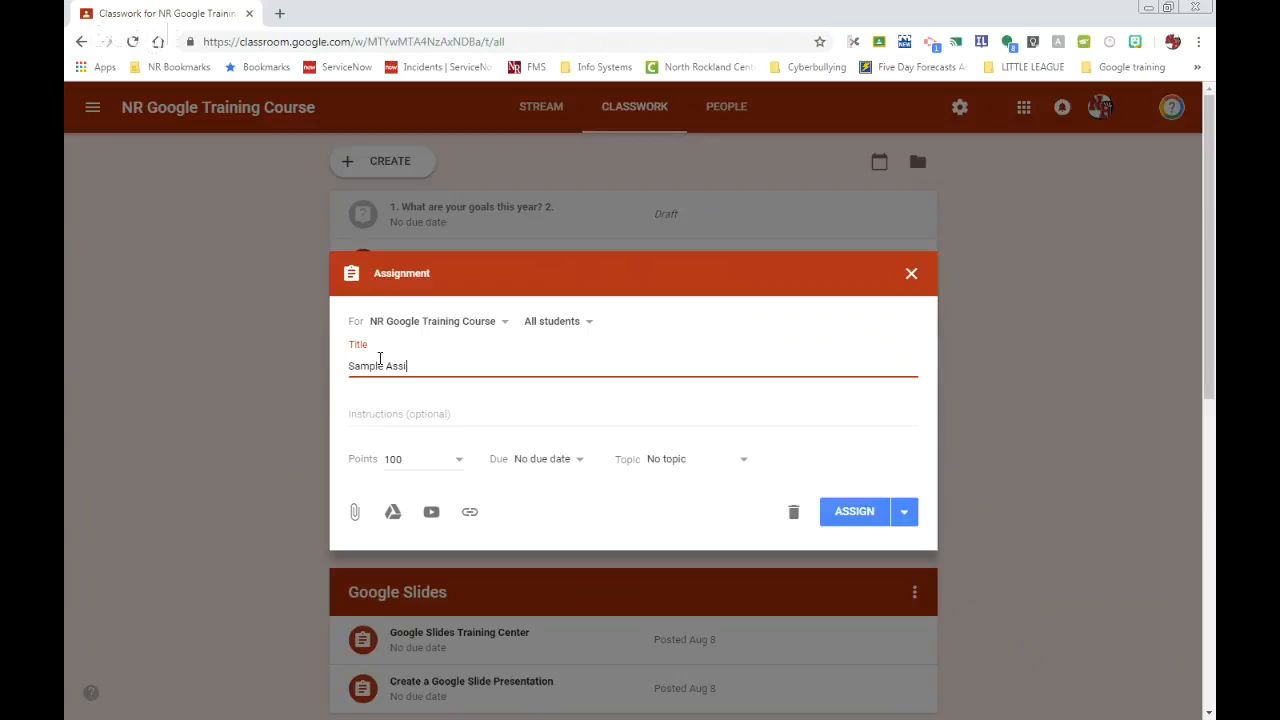
text(gnment)
- View the assignment's points and due date options, and file it under the Google Classroom topic
click(374, 417)
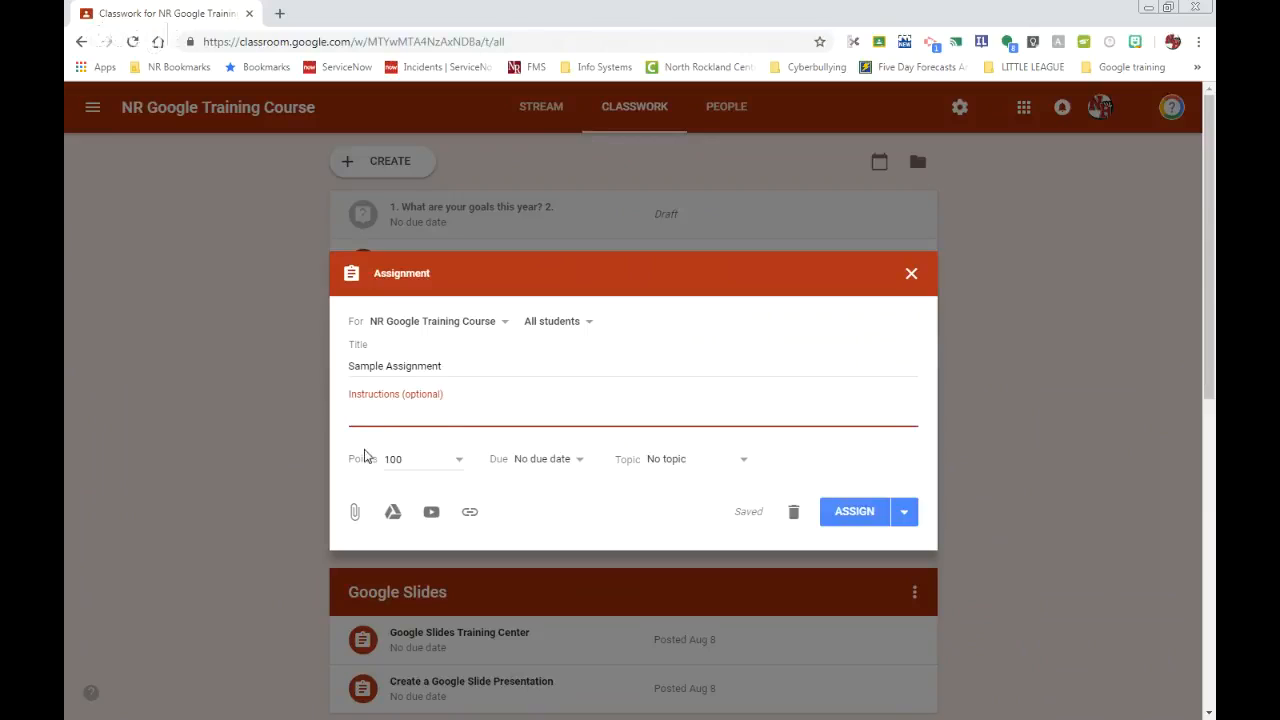
click(460, 466)
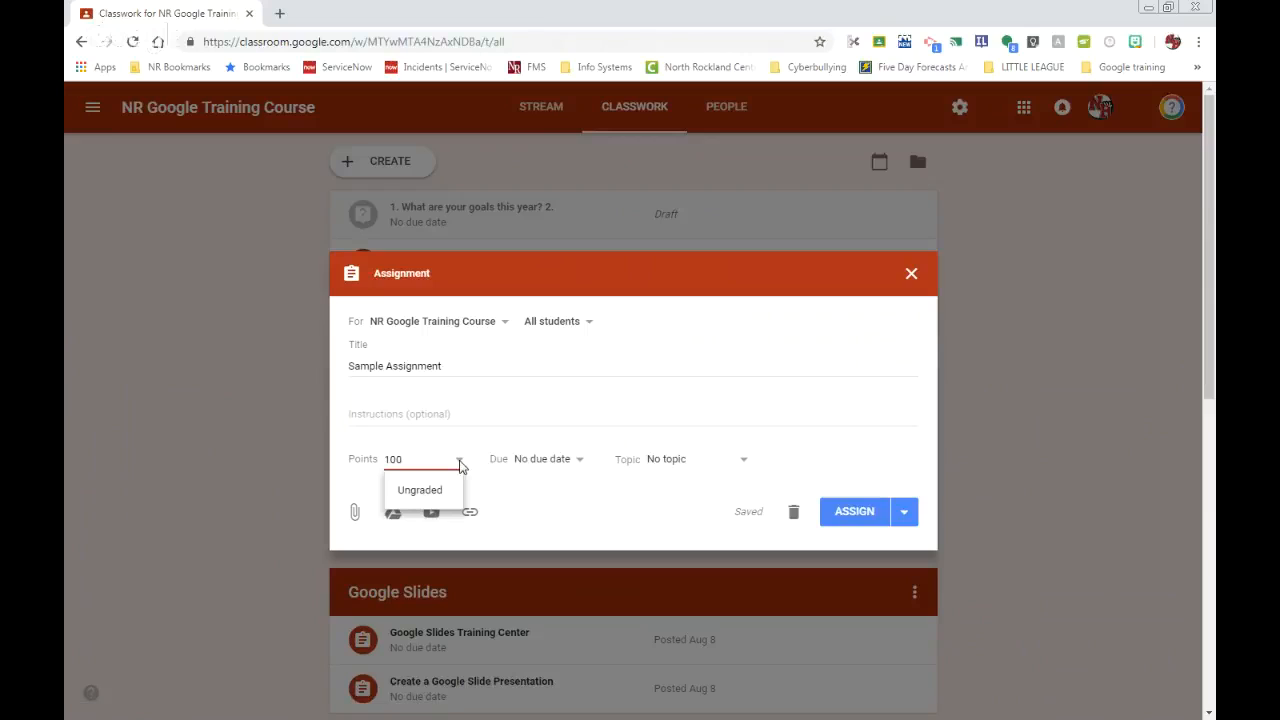
click(577, 462)
click(577, 462)
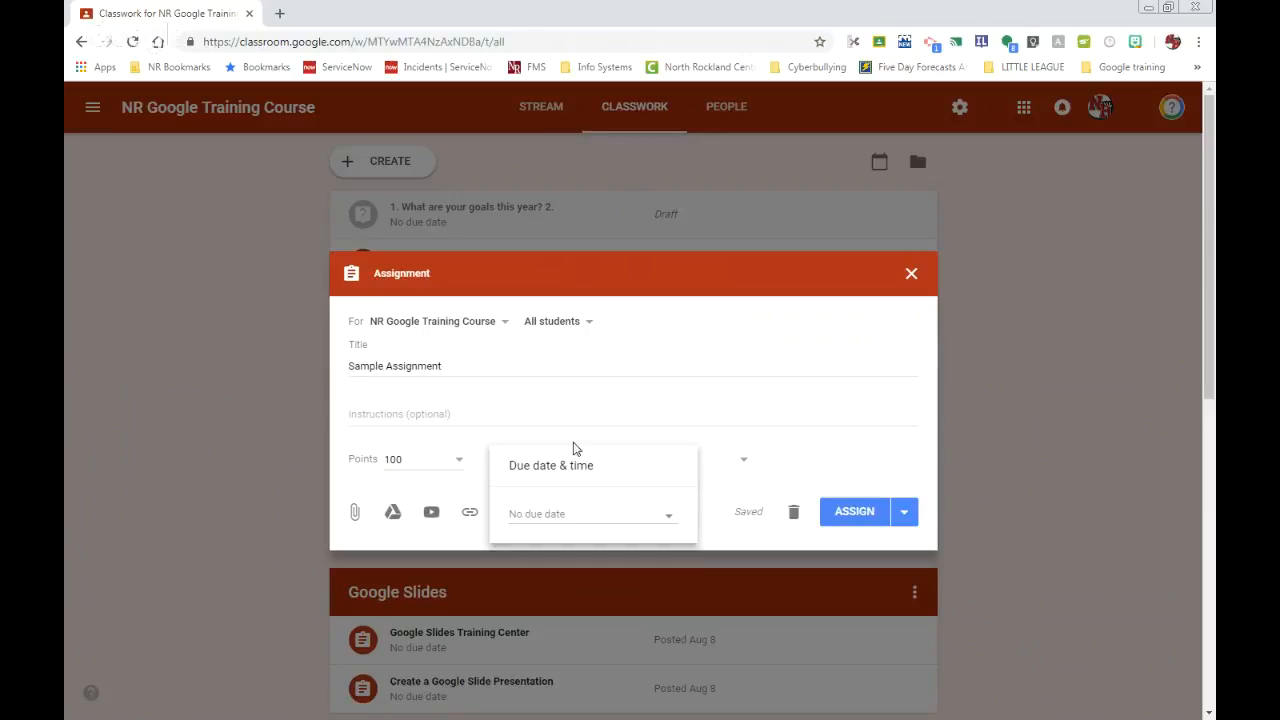
click(567, 445)
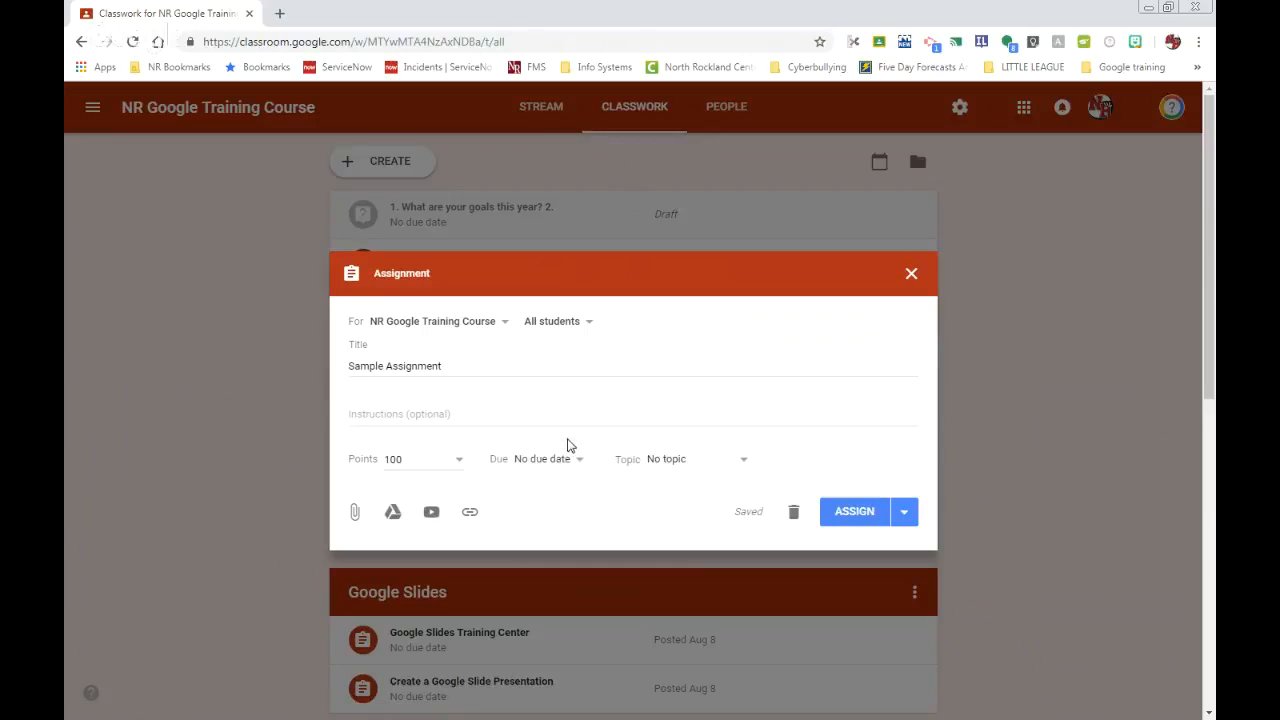
click(746, 463)
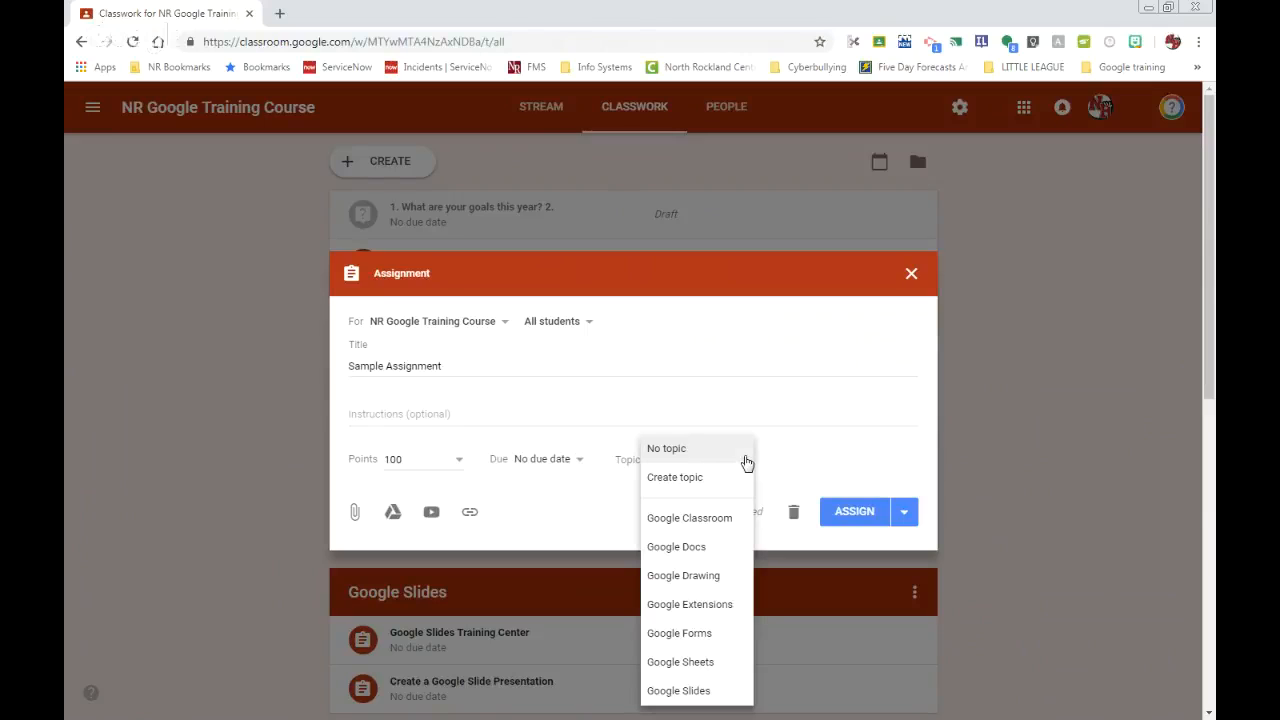
click(714, 520)
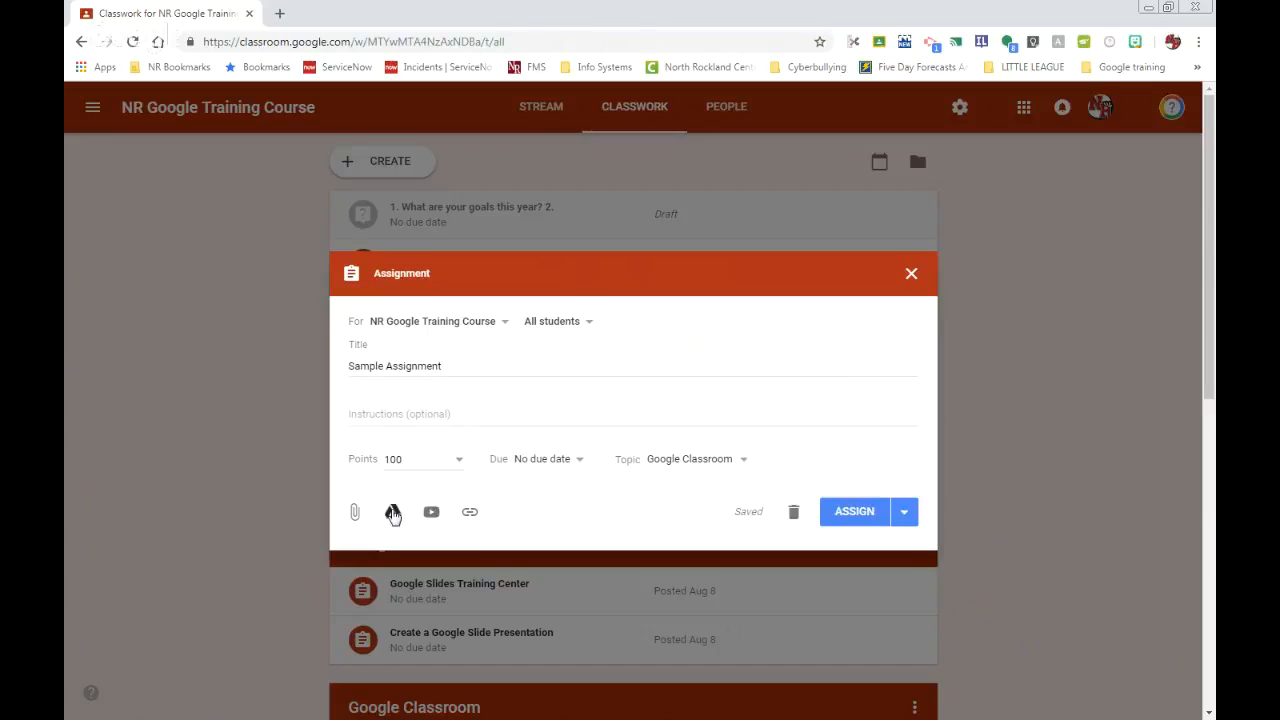
- Attach the recent Google Drive document "3 - Research checklist" to the assignment
click(393, 513)
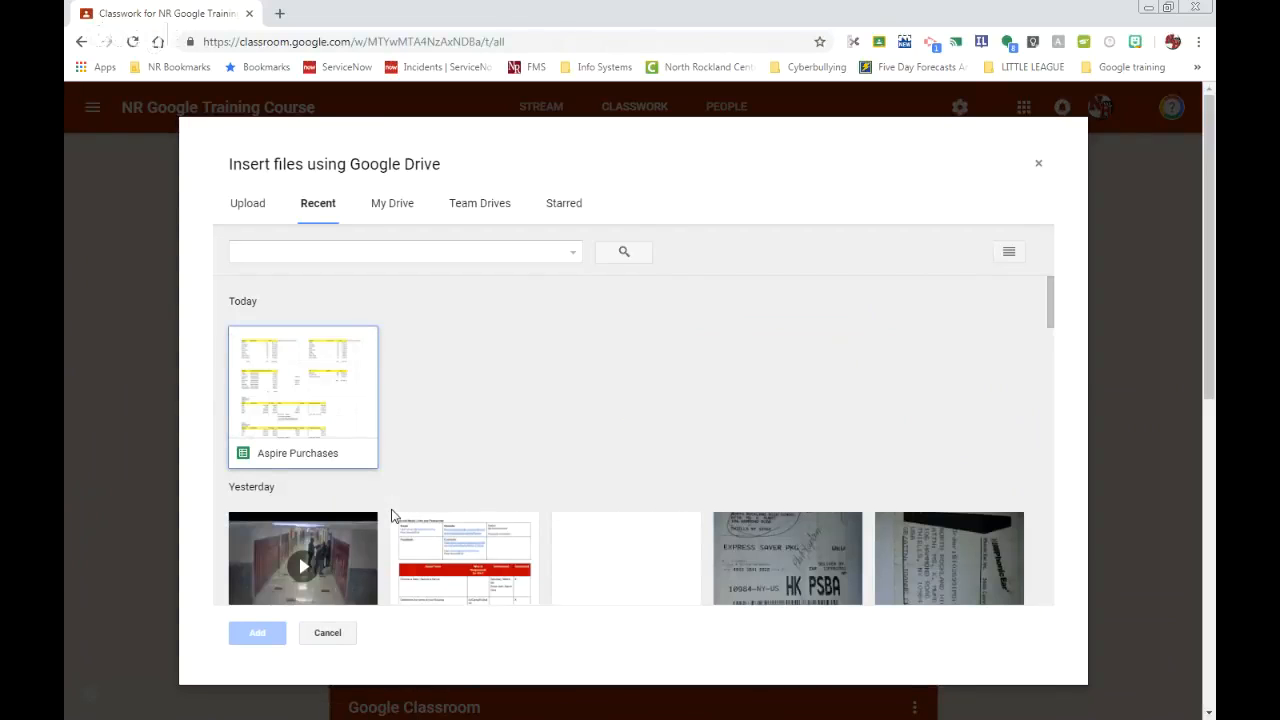
scroll(465, 452, down, 4)
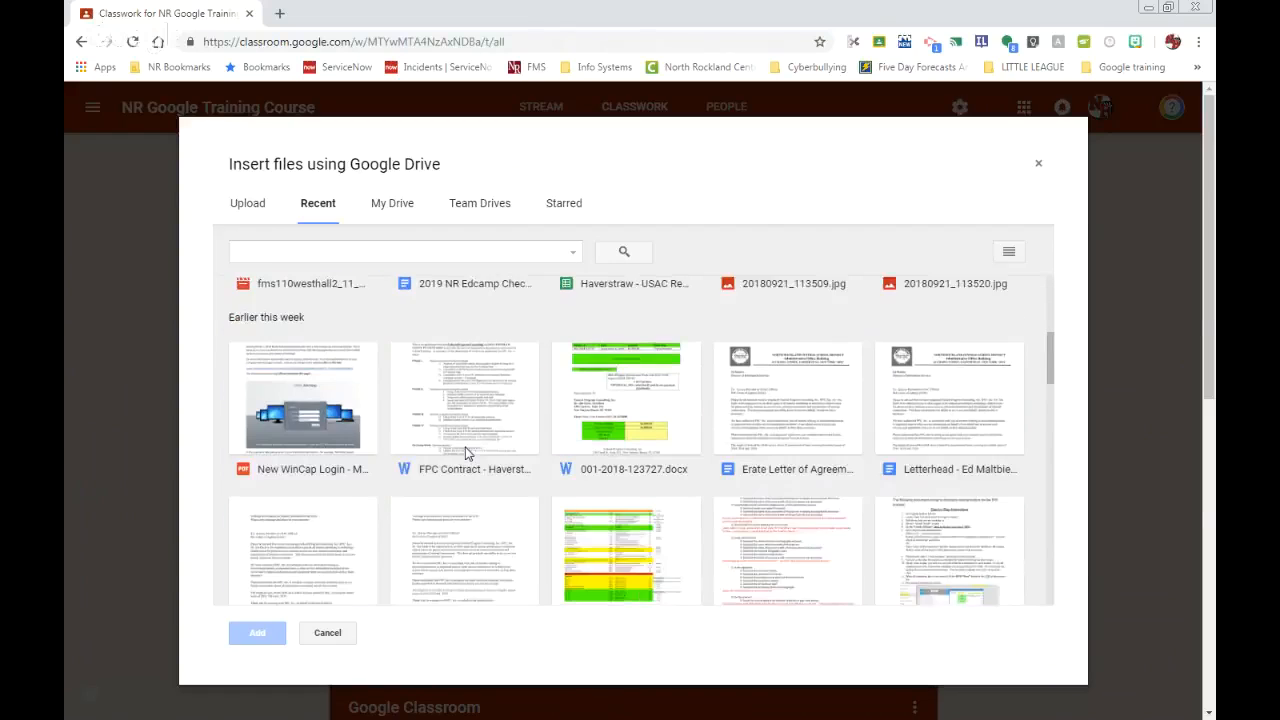
scroll(465, 452, down, 1)
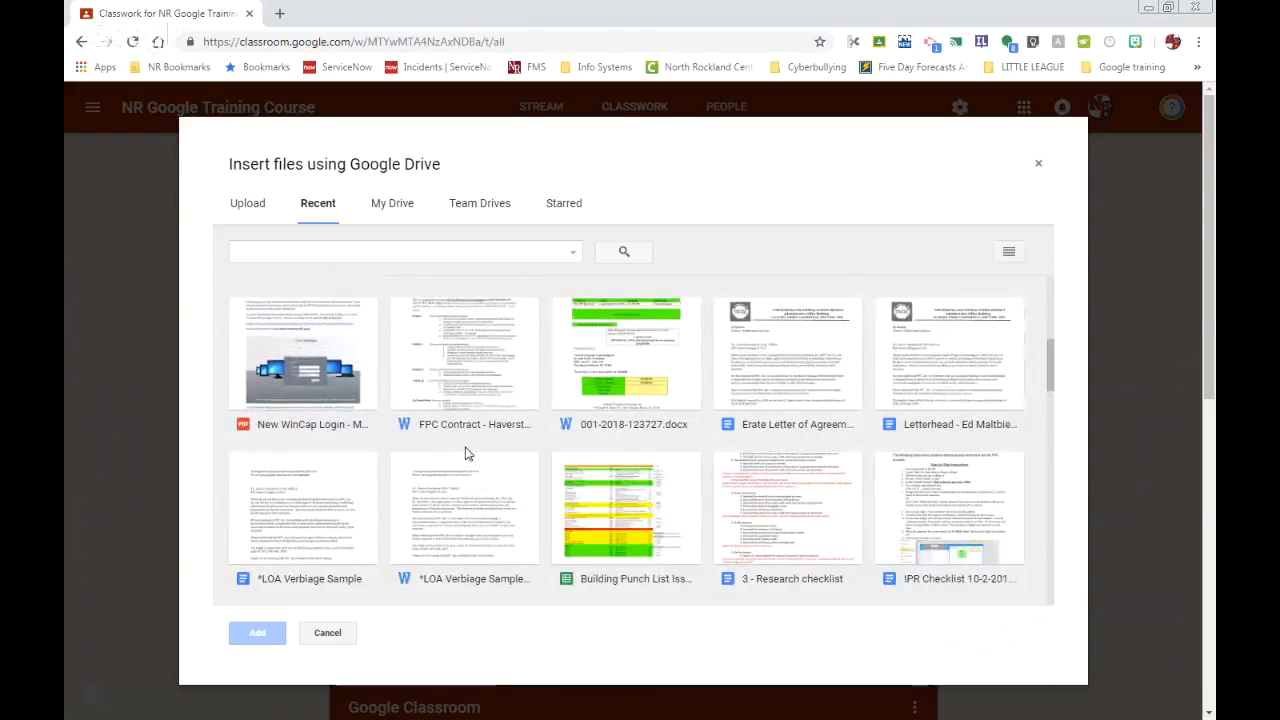
scroll(465, 453, down, 2)
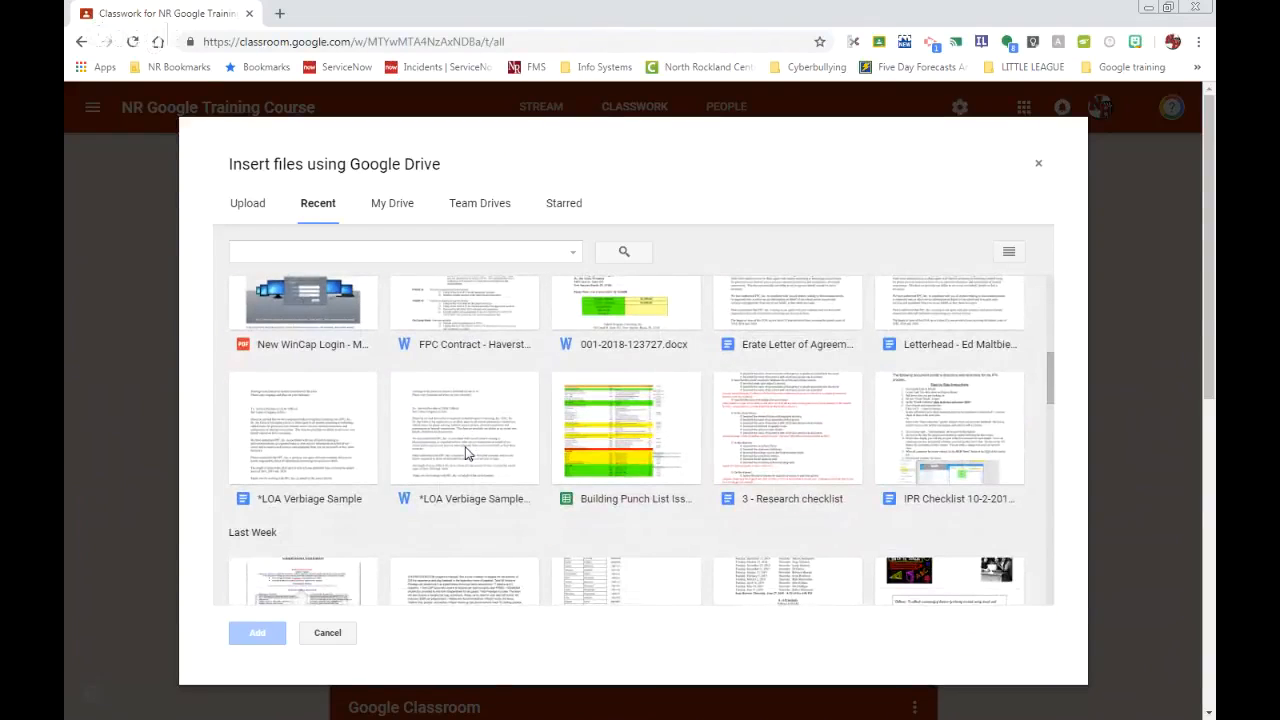
click(772, 463)
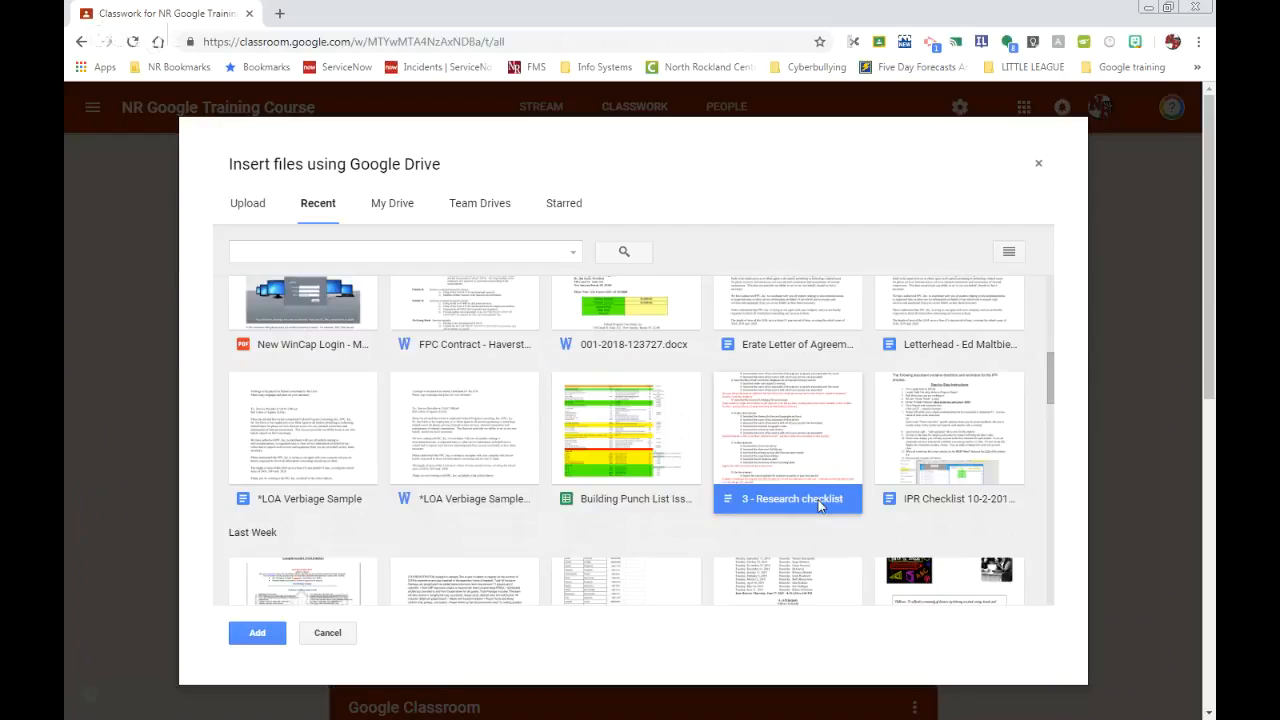
click(262, 633)
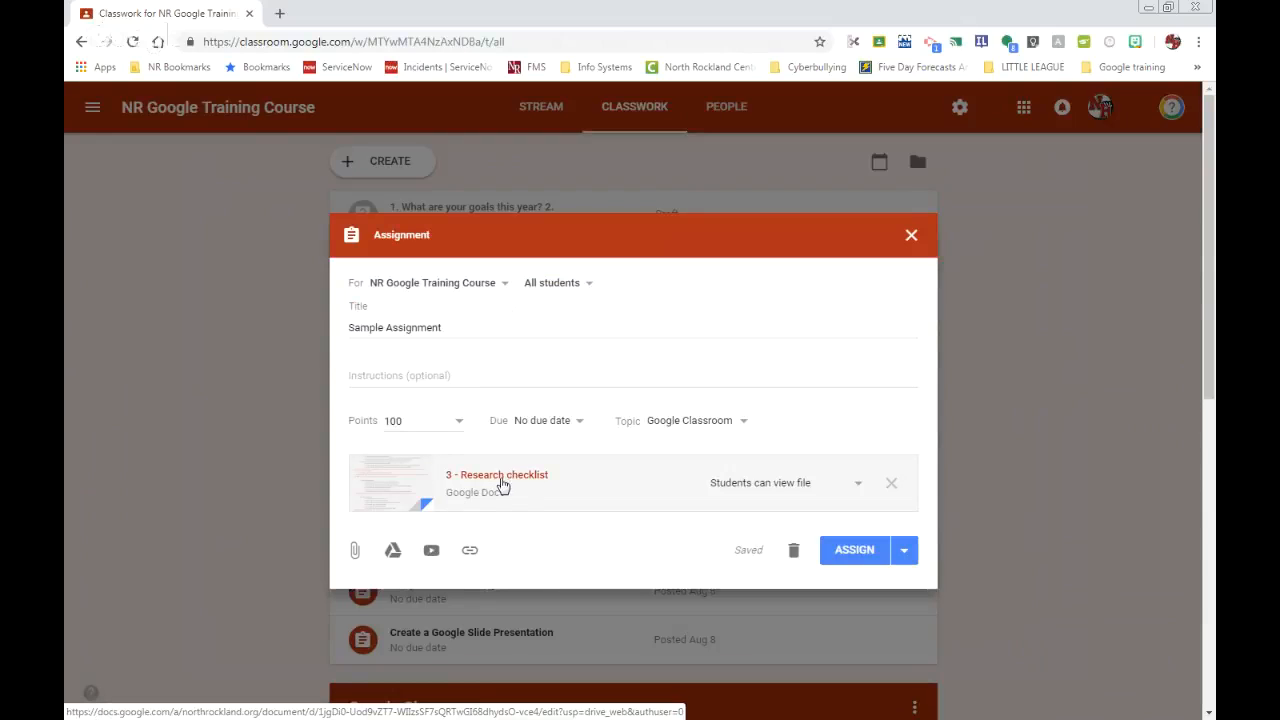
- Set the attached checklist to make a copy for each student, and assign the work to the class
click(855, 488)
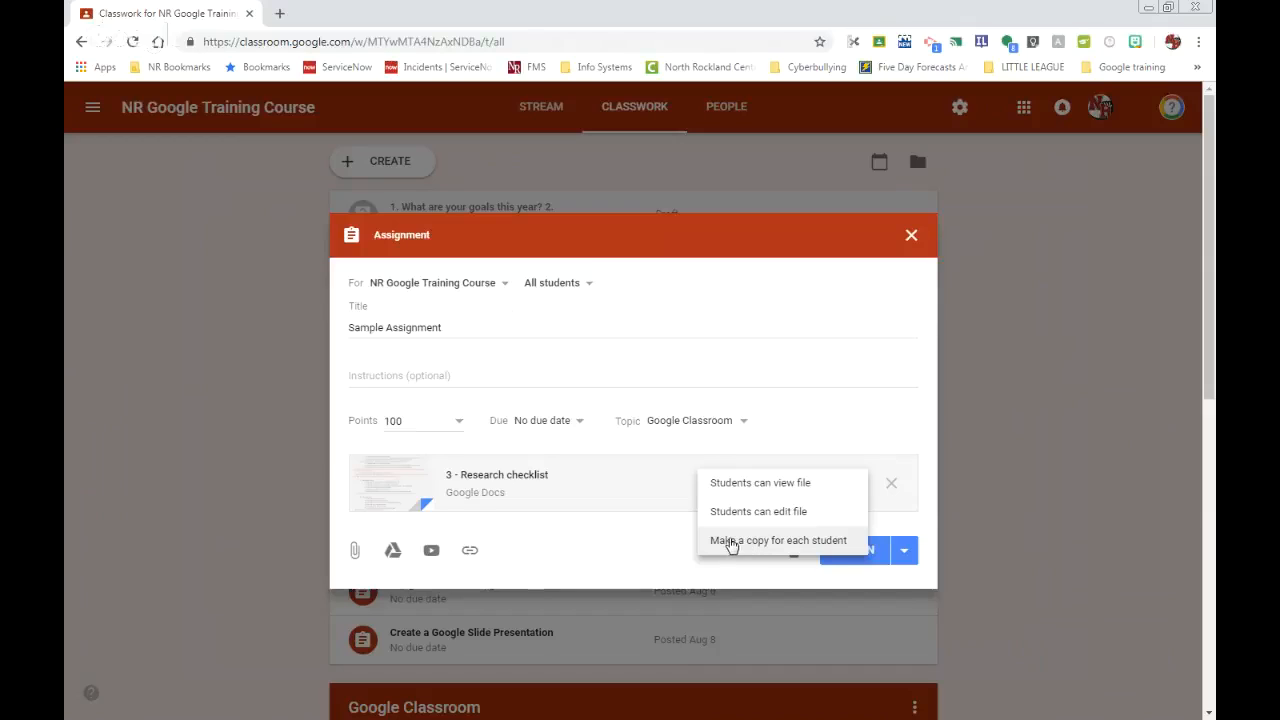
click(731, 541)
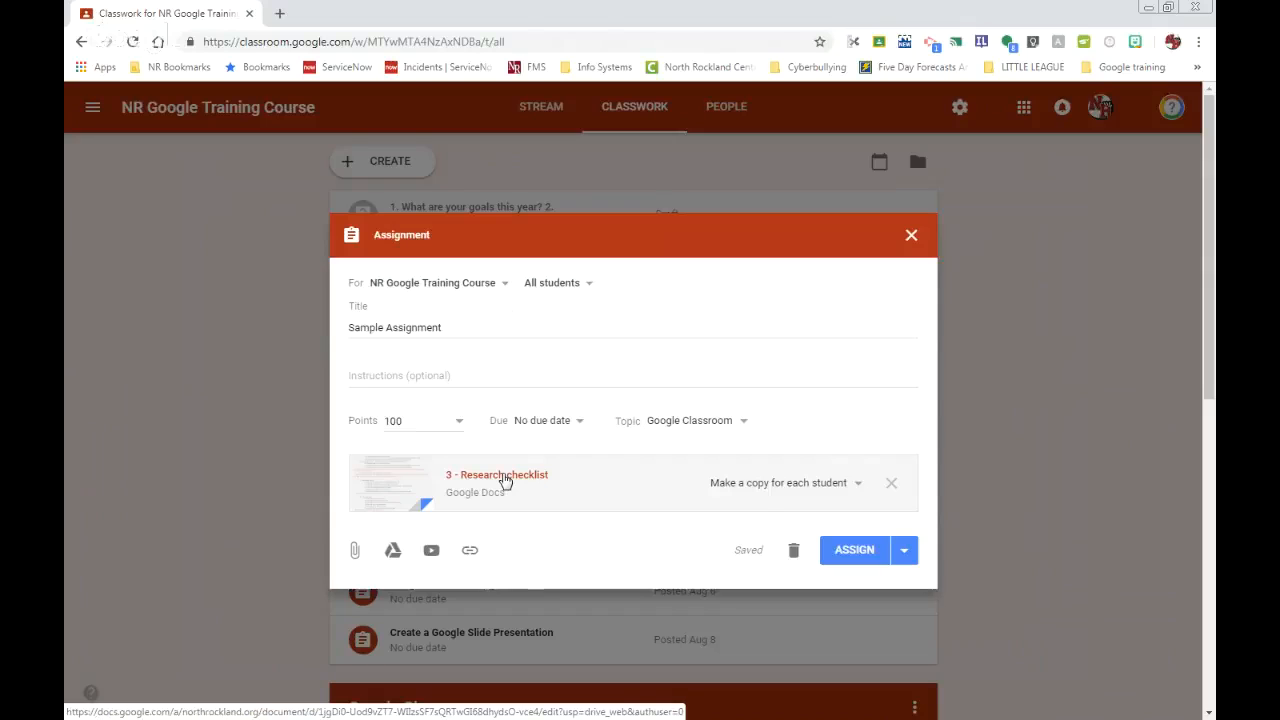
click(841, 552)
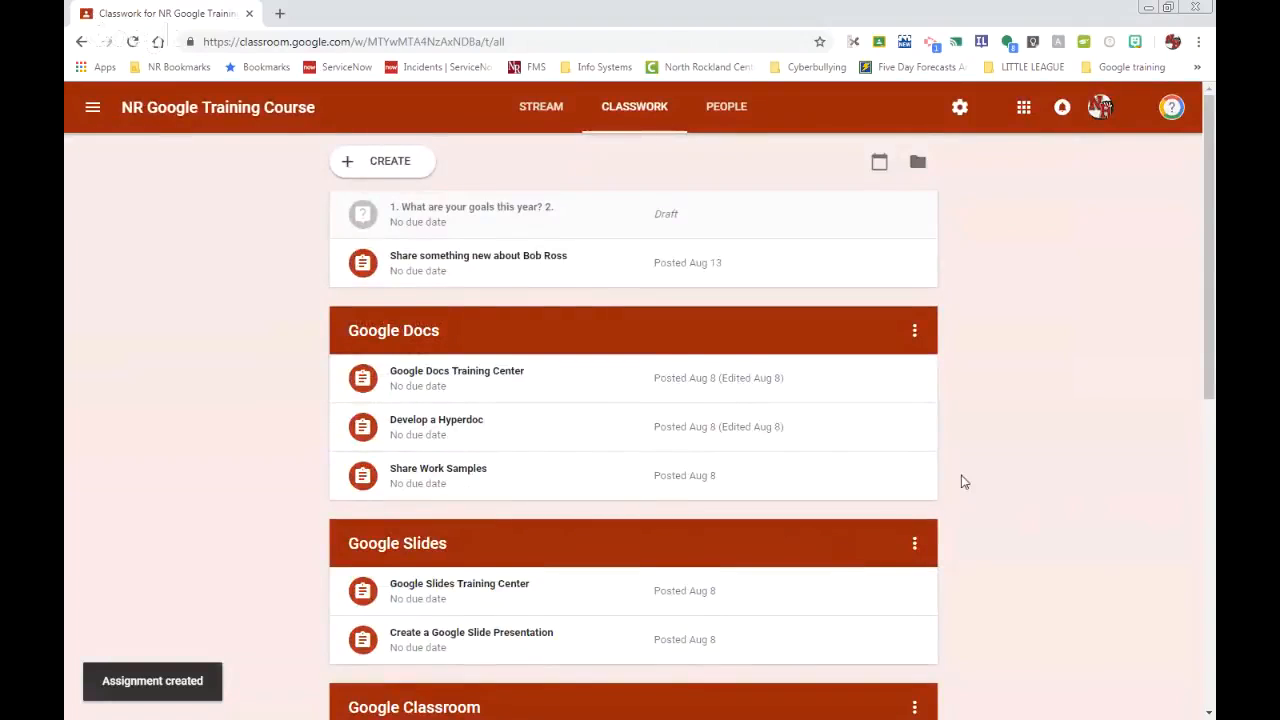
- Find Sample Assignment under the Google Classroom topic and view its available actions, leaving without choosing one
scroll(963, 480, down, 3)
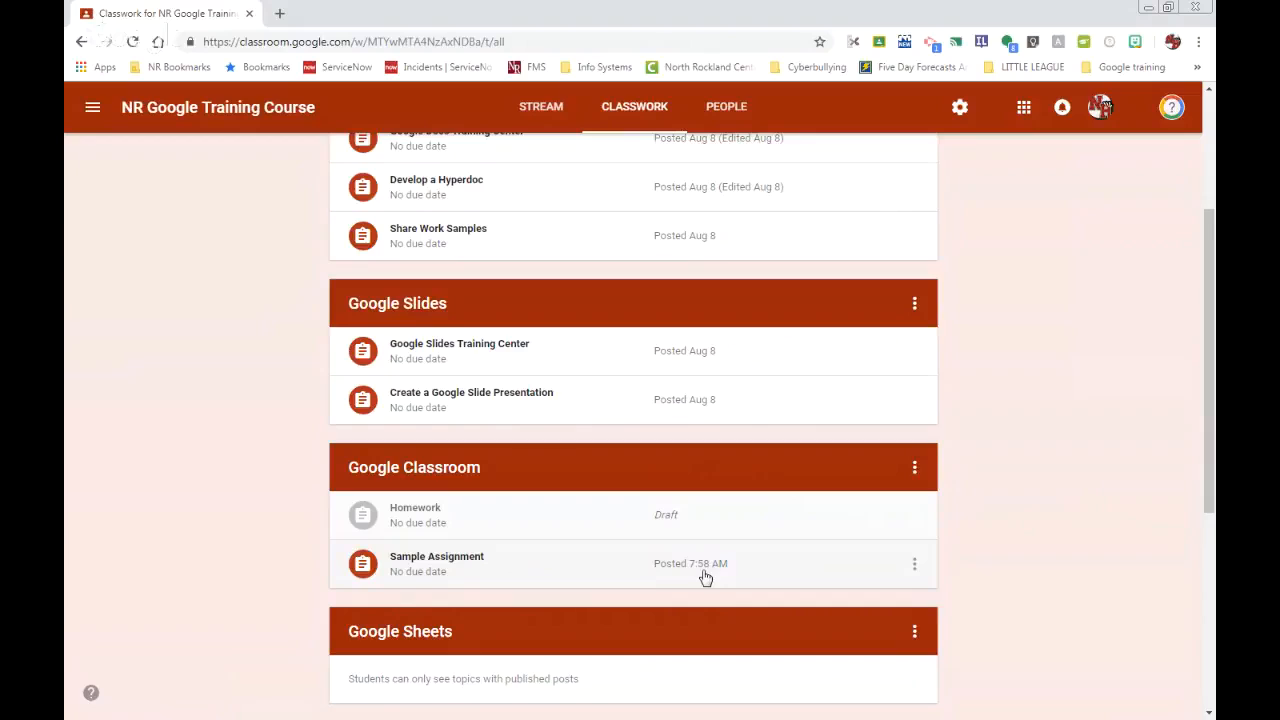
click(914, 564)
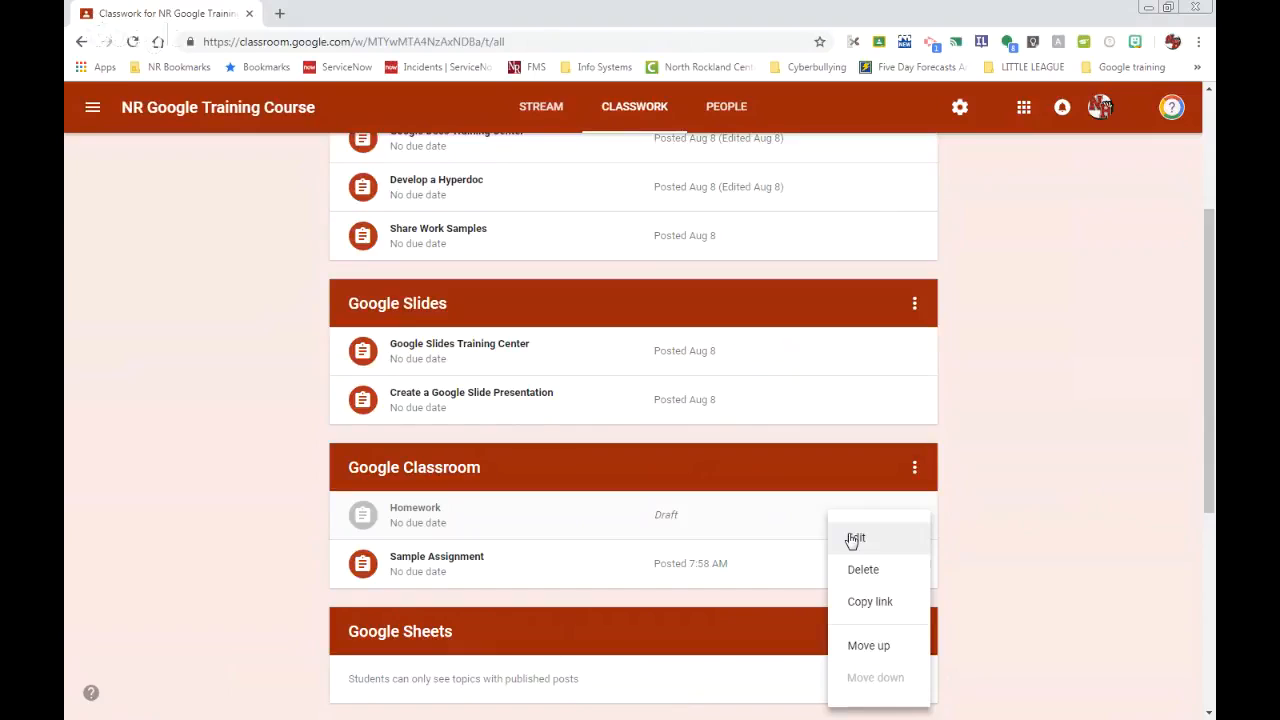
click(963, 534)
- View the new assignment's announcement in the class stream, and return to the Classwork page
scroll(886, 557, up, 1)
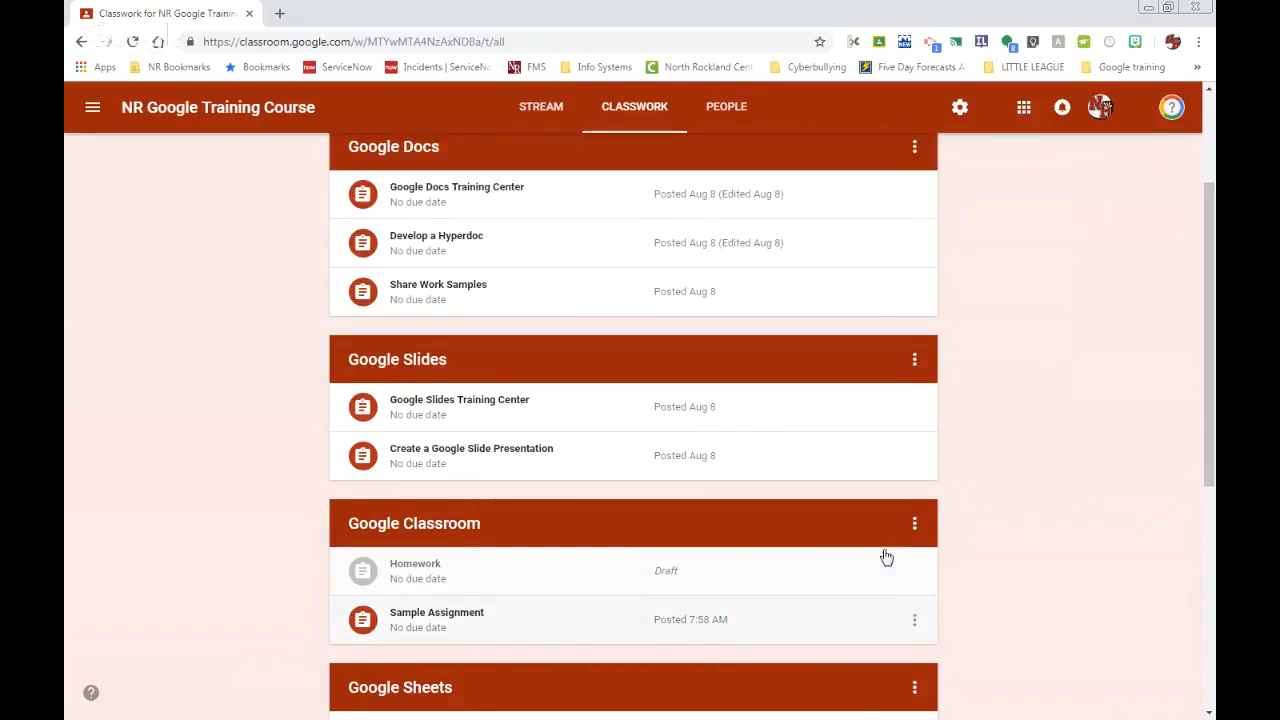
scroll(886, 557, up, 3)
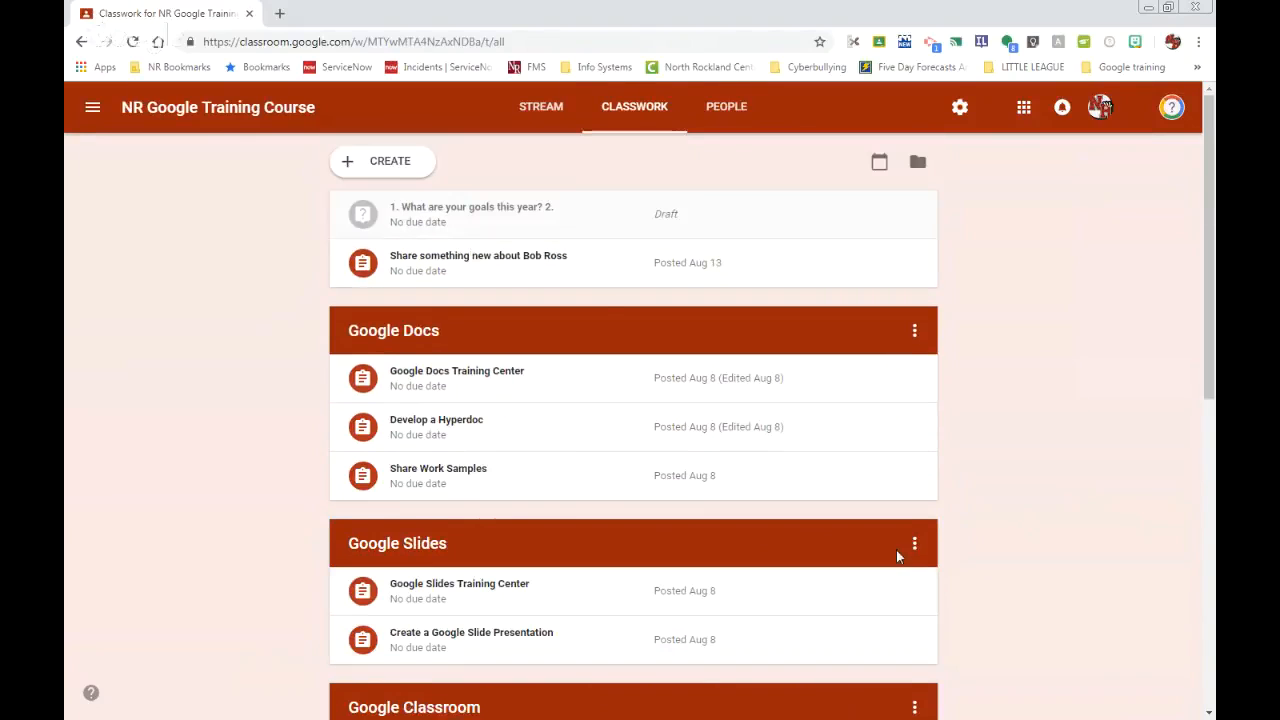
click(541, 108)
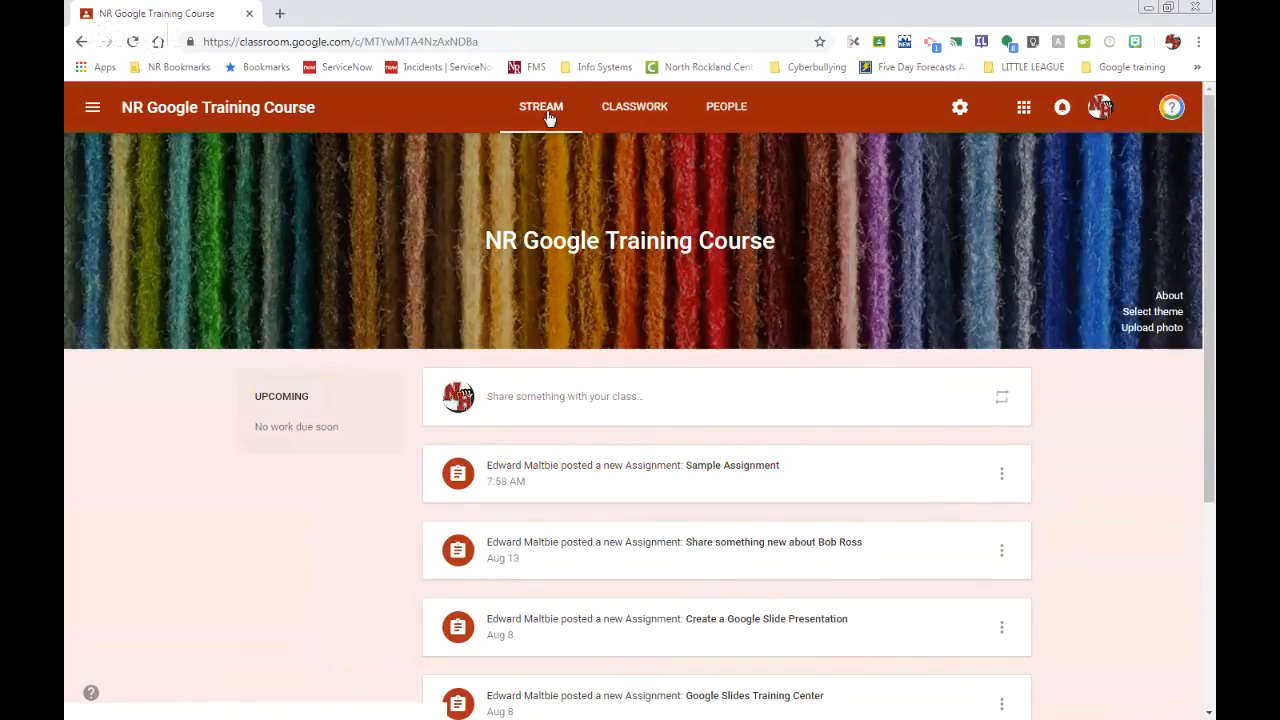
click(608, 111)
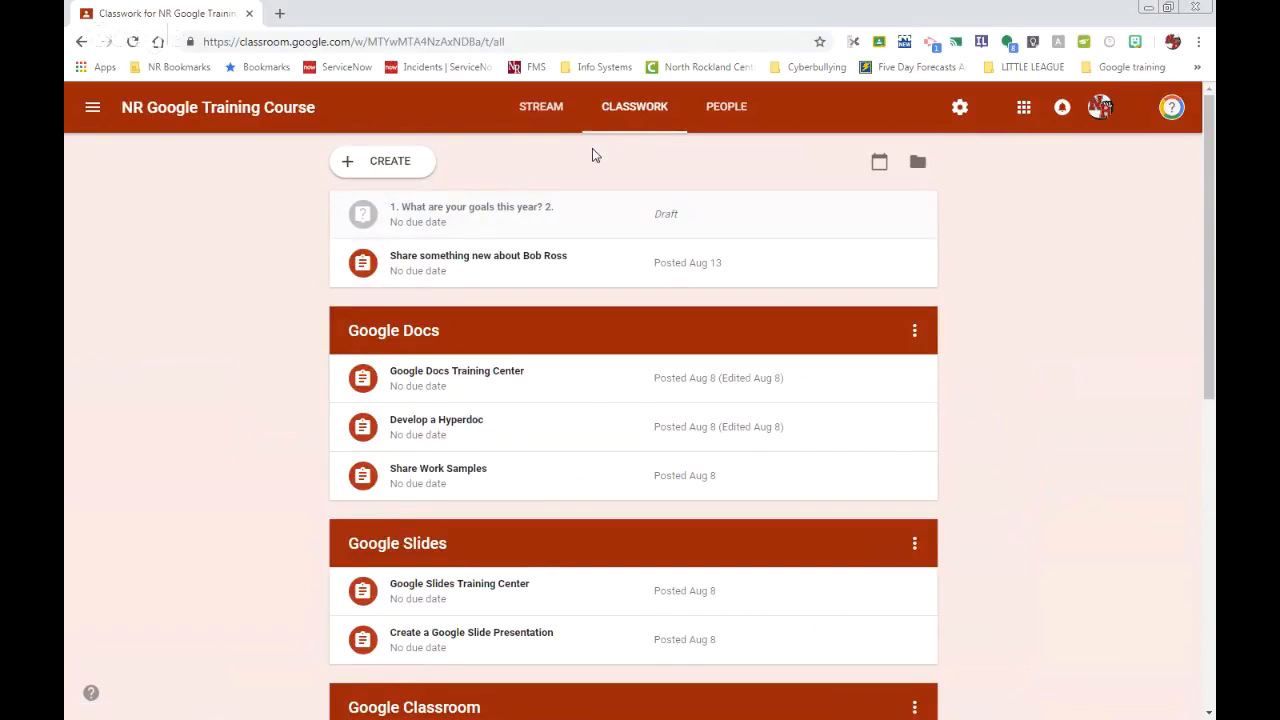
- Start a new question and view its topic choices and answer types, keeping No topic and Short answer
click(397, 163)
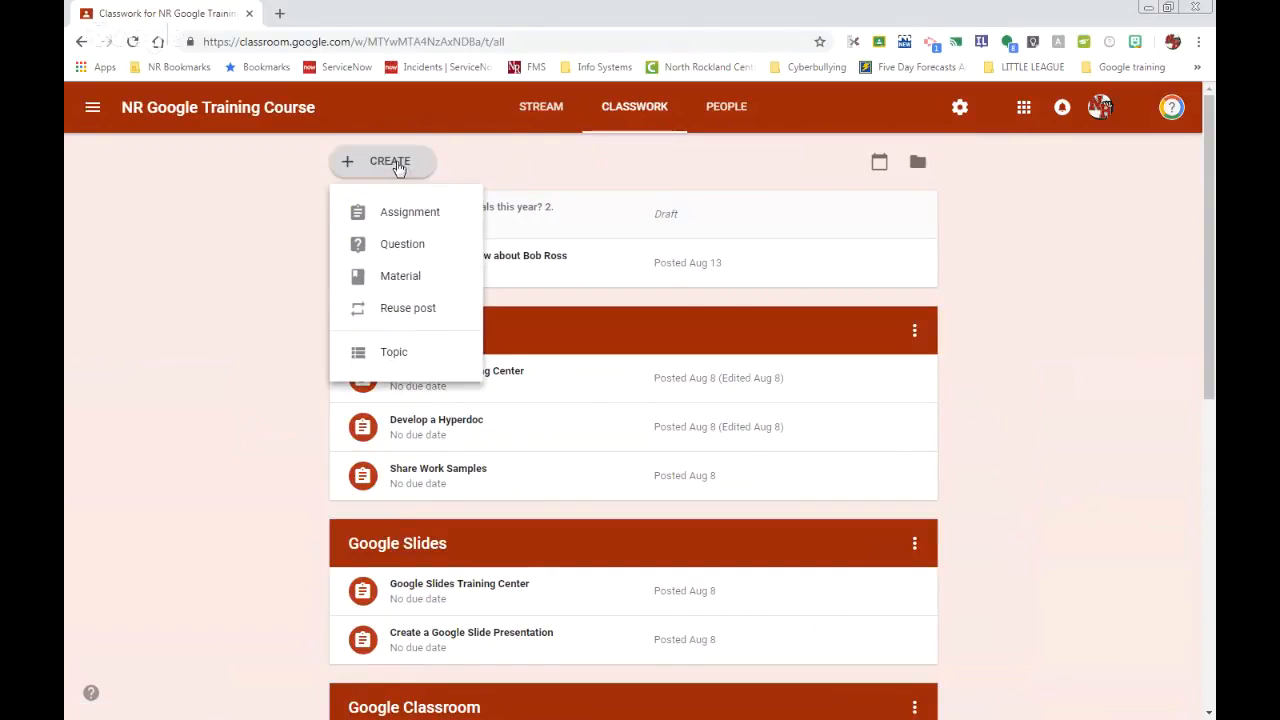
click(400, 252)
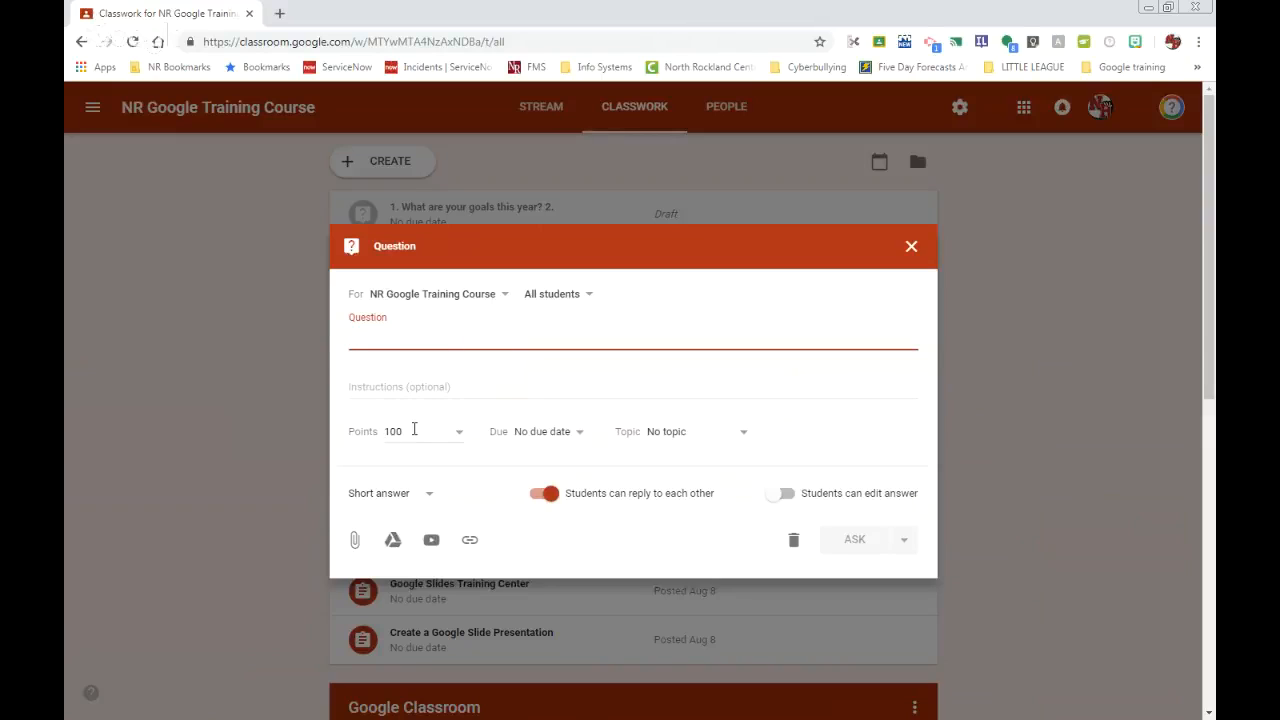
click(743, 432)
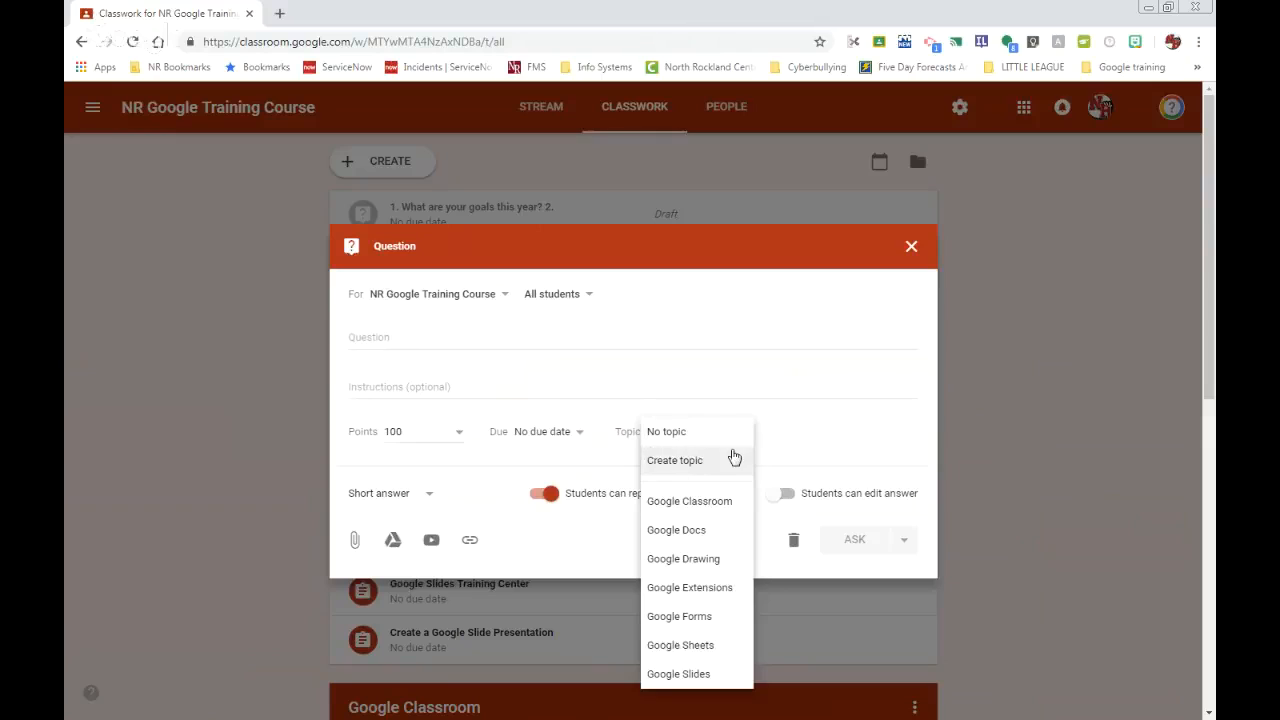
click(788, 410)
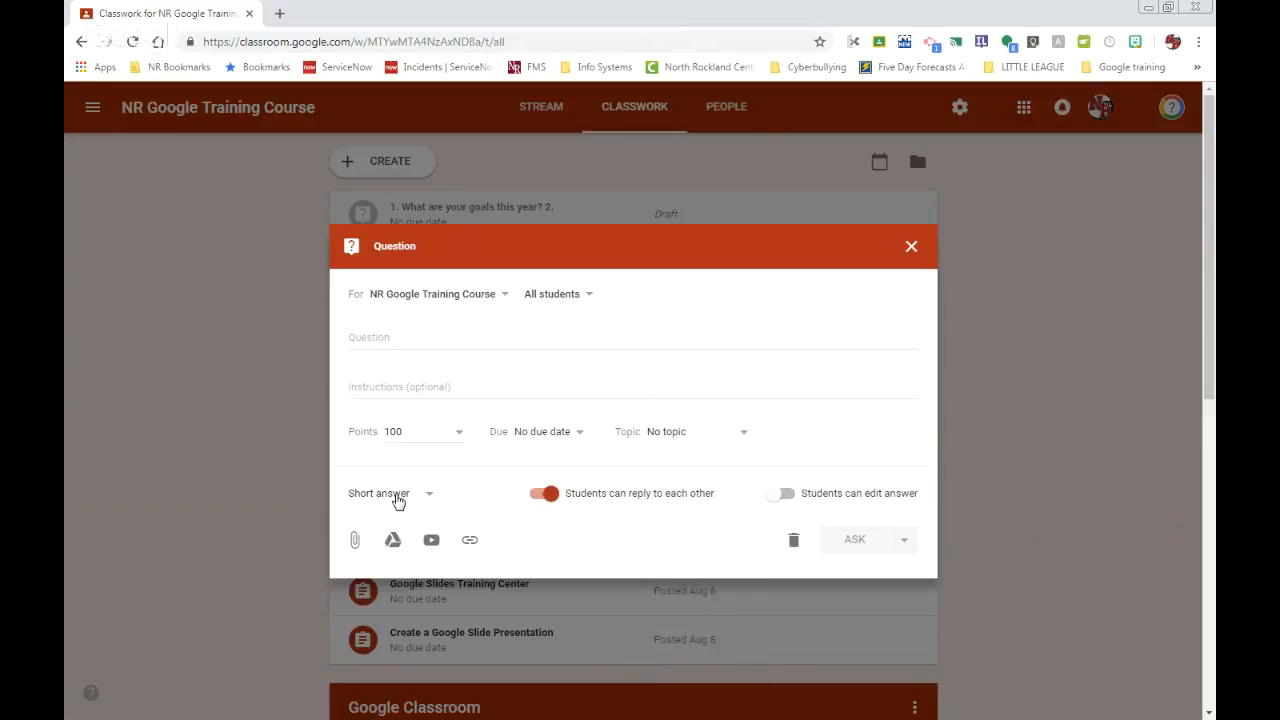
click(427, 493)
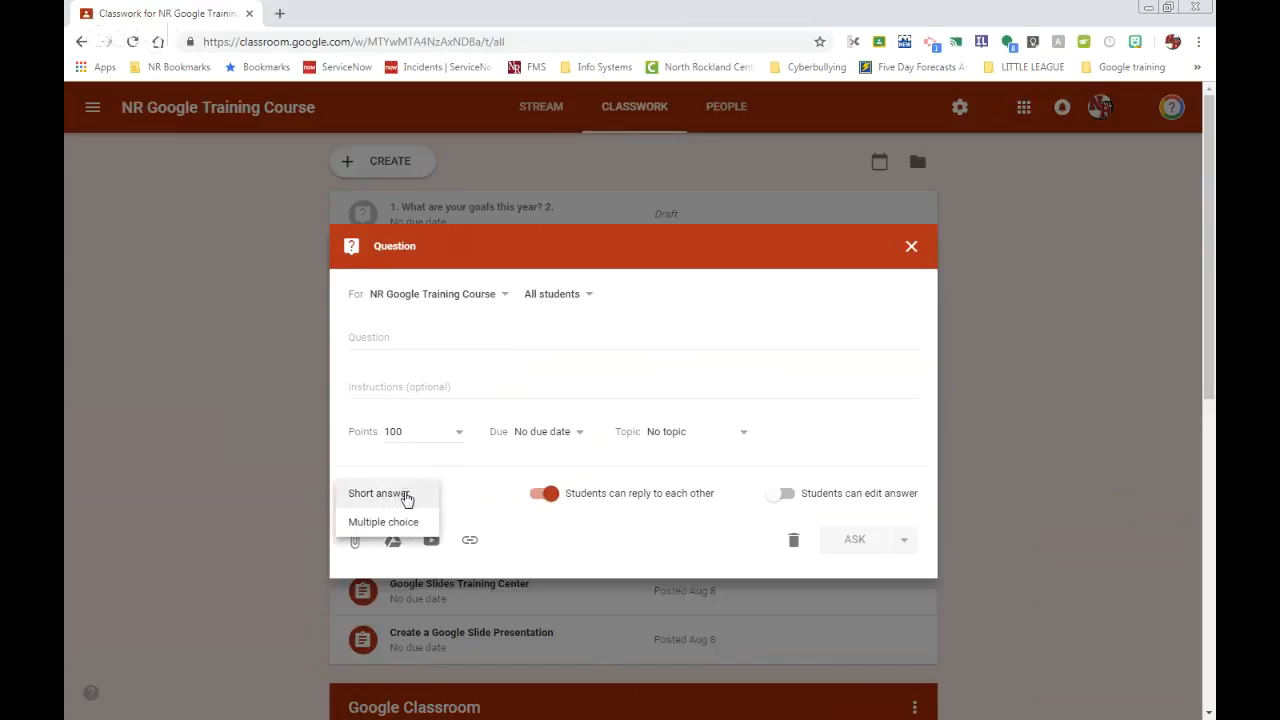
click(406, 497)
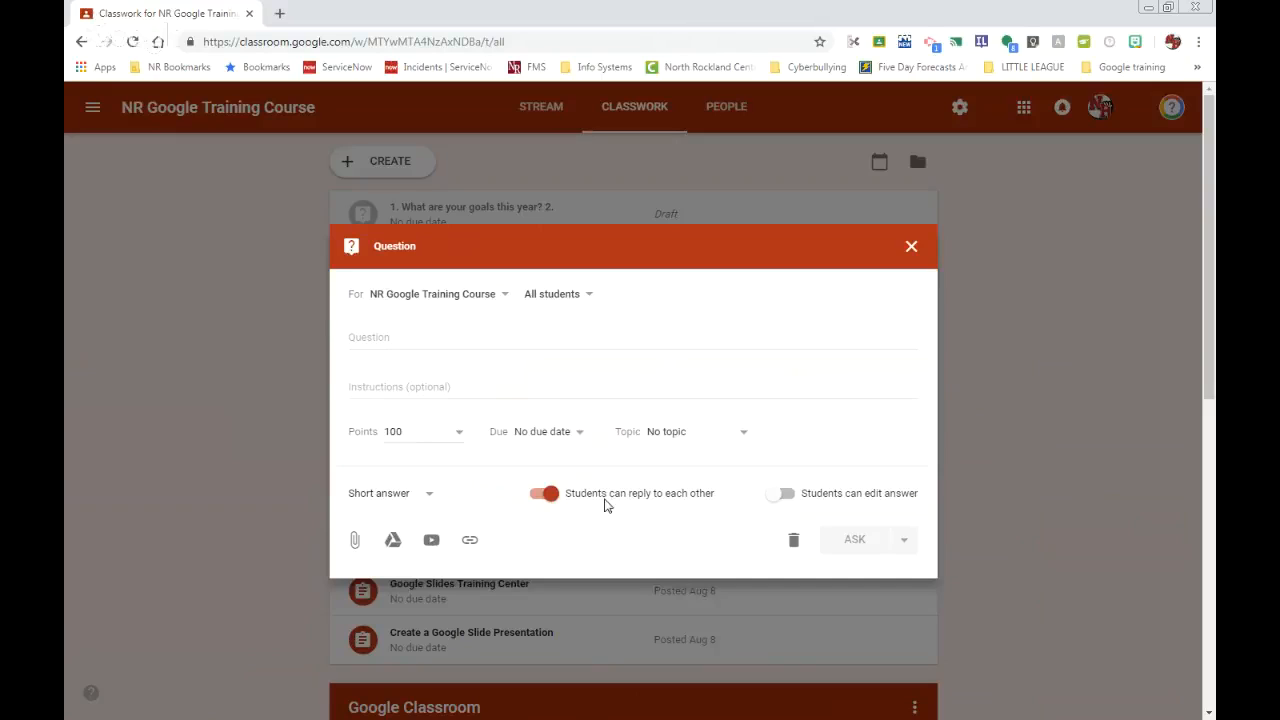
- Toggle the question's student reply and answer editing settings, switch it to Multiple choice, and close it without asking
click(541, 499)
click(790, 496)
click(429, 497)
click(420, 521)
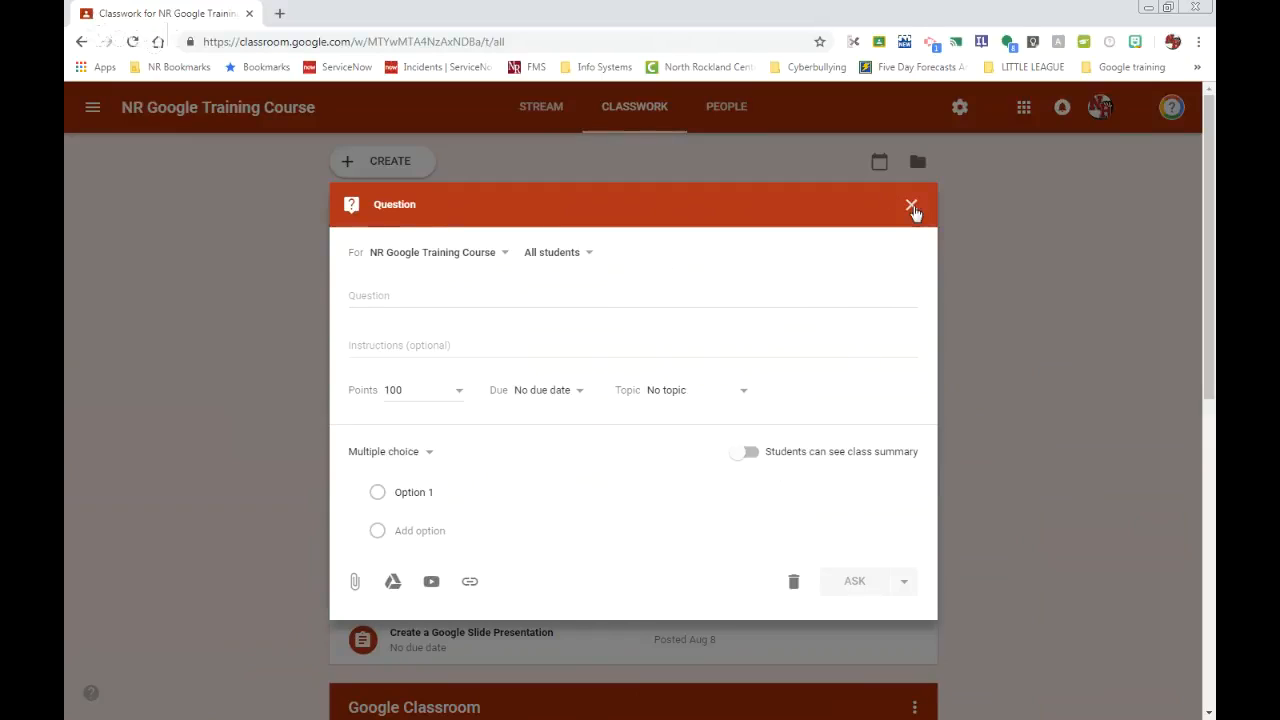
click(911, 205)
- View the Classwork creation options without choosing one, and view the class's teachers and students before returning to the stream
click(375, 163)
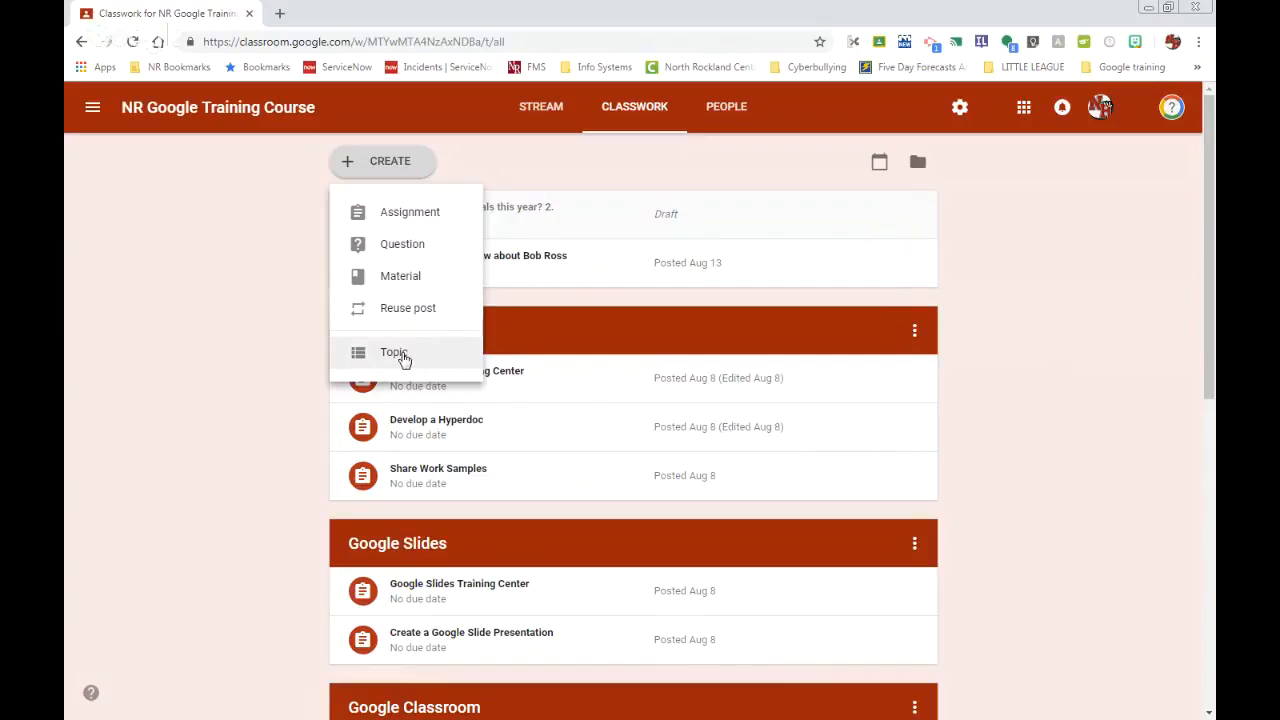
click(624, 158)
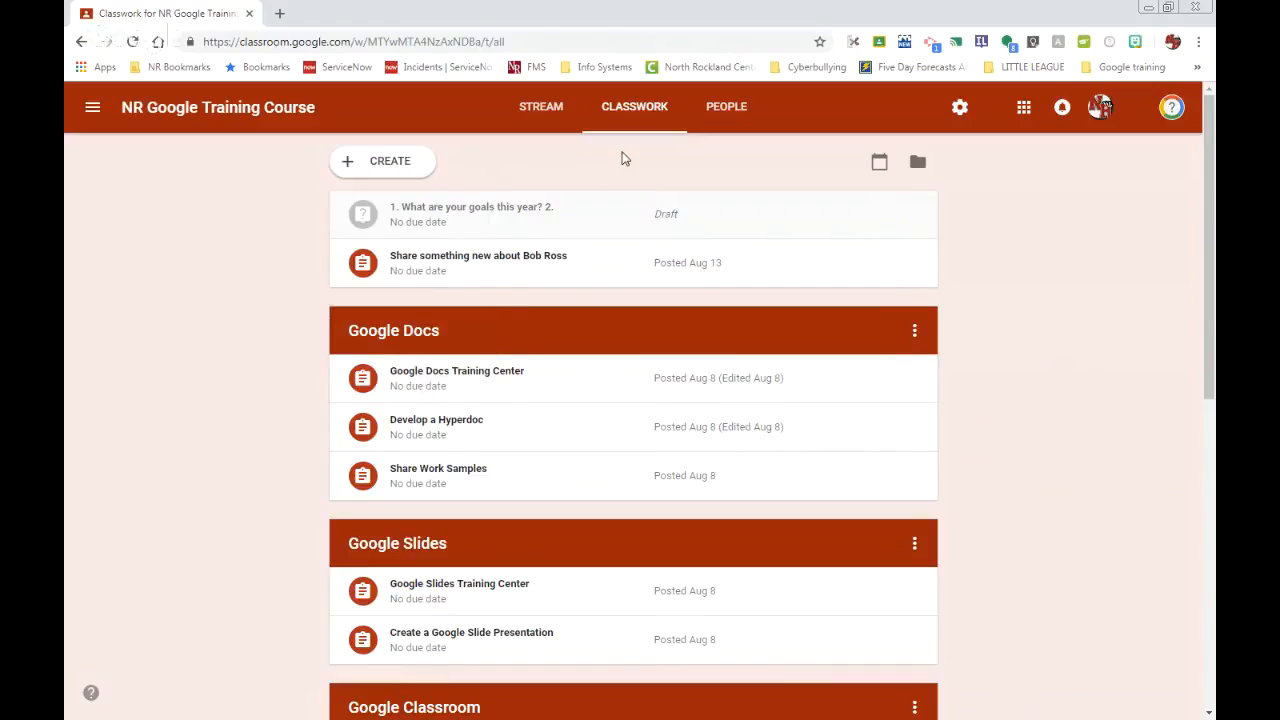
click(735, 108)
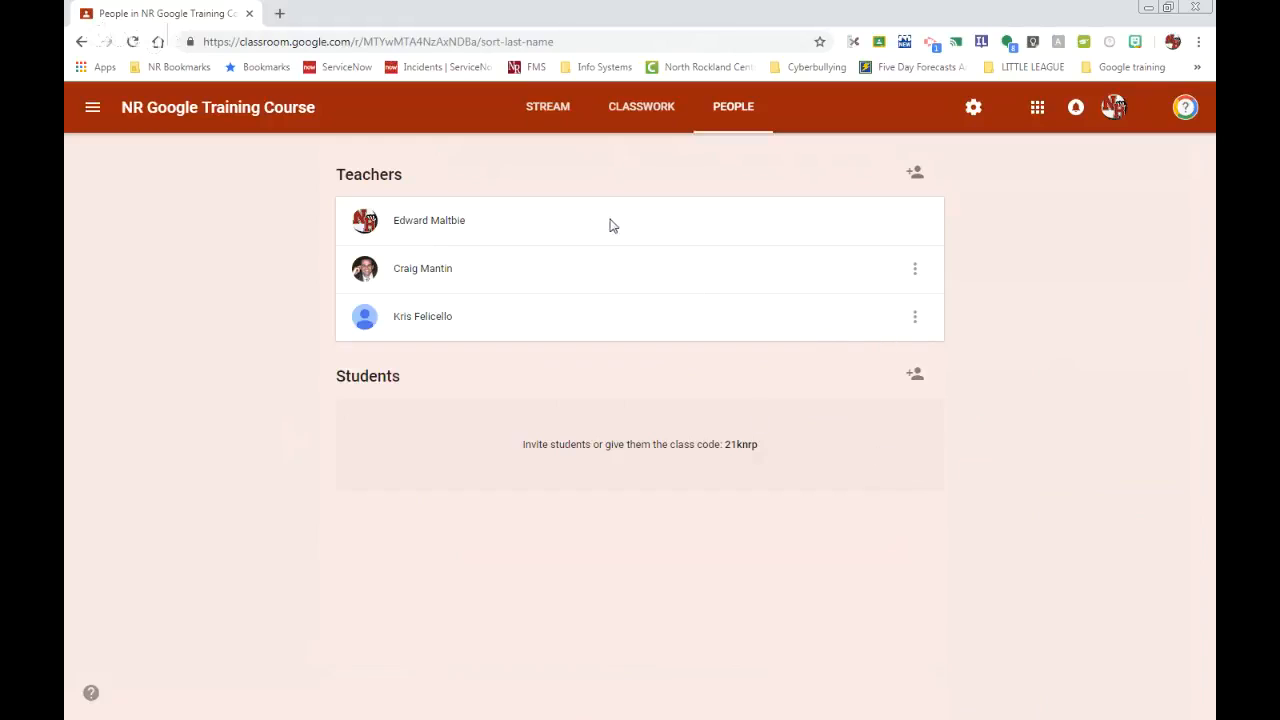
click(543, 116)
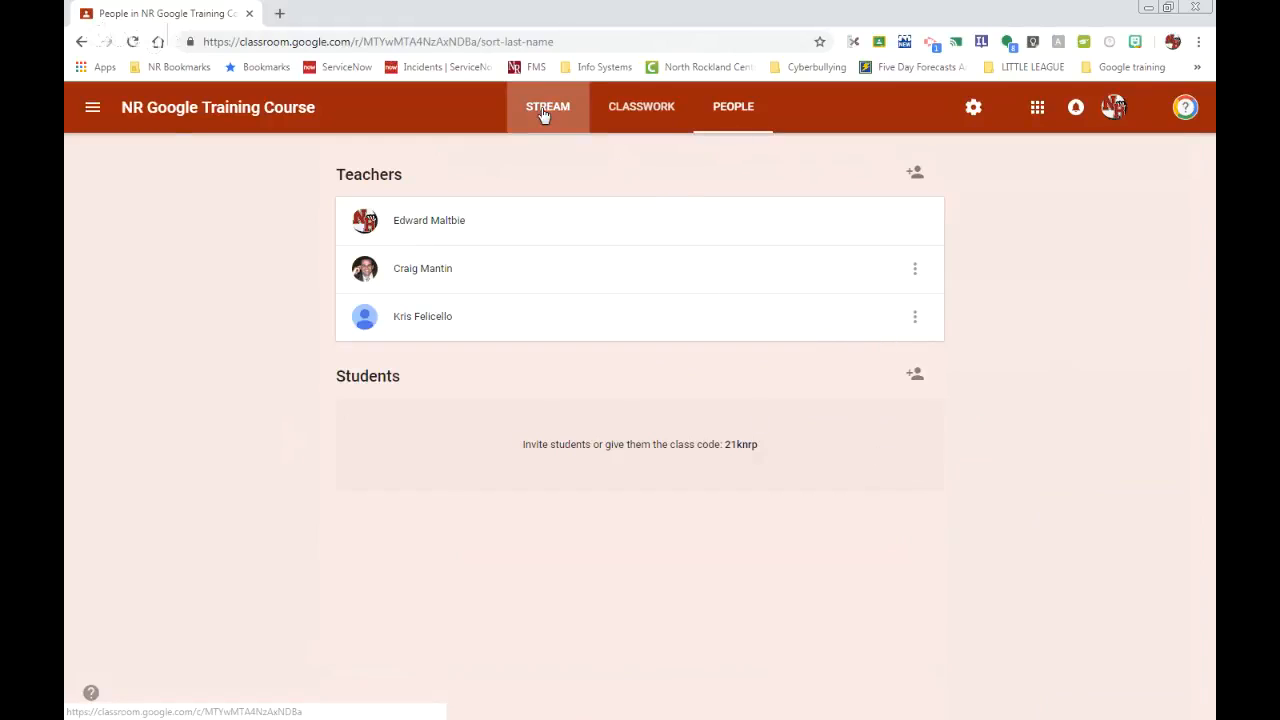